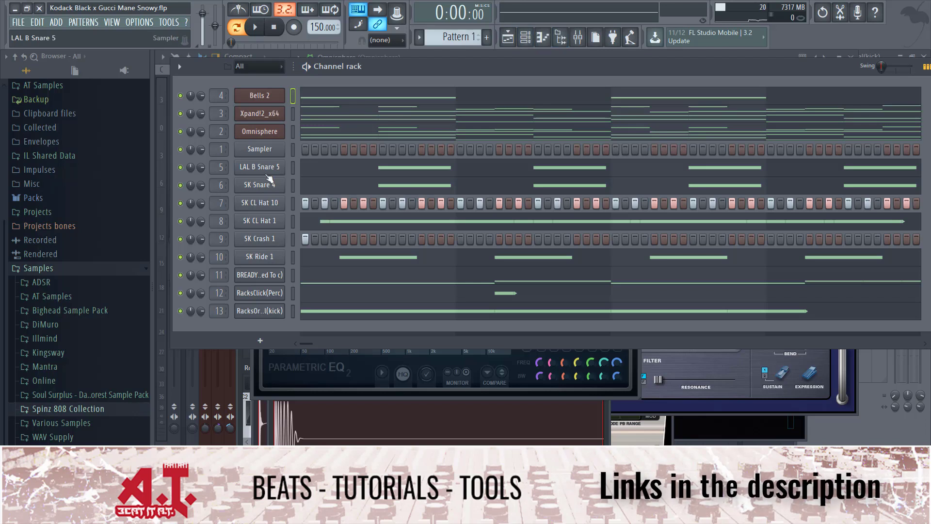
Clear away the open plugin windows and mixer, leaving the channel rack over the empty playlist.
left_click_drag(313, 344, 268, 109)
left_click(524, 44)
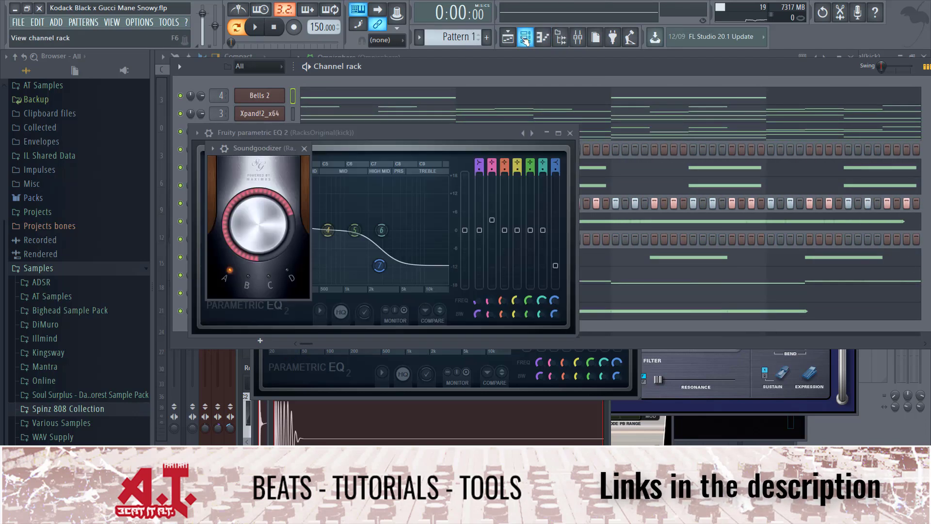
left_click(509, 40)
scroll(511, 252, "down", 4)
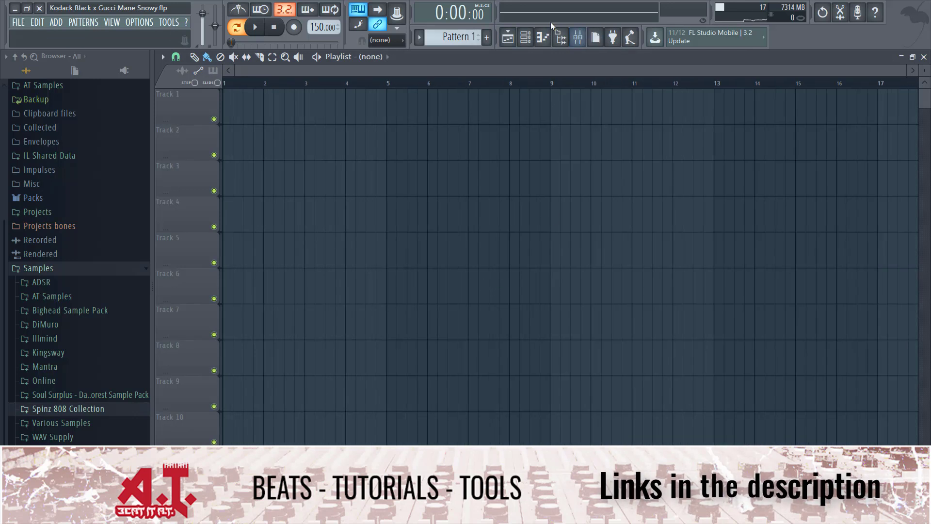
left_click(525, 37)
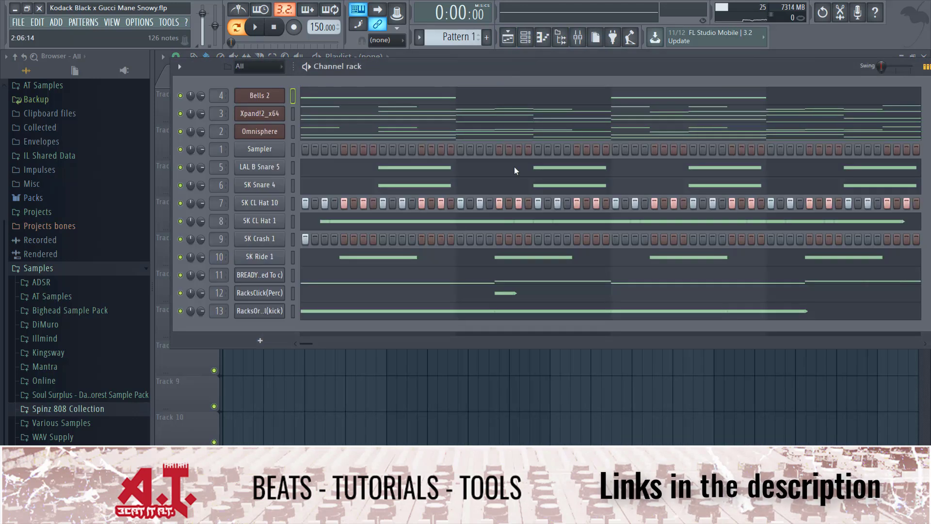
Look through the full length of Pattern 1 in the channel rack and examine the Bells 2 notes in the piano roll.
left_click_drag(317, 343, 720, 324)
left_click_drag(662, 322, 305, 322)
left_click(374, 95)
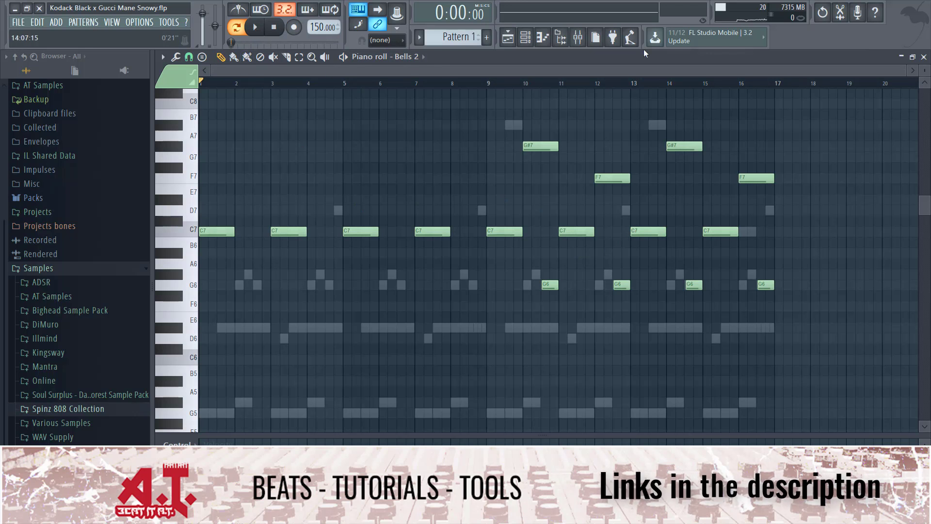
Hide the browser and play Pattern 1 while showing its channels in the channel rack.
left_click(560, 37)
left_click(257, 29)
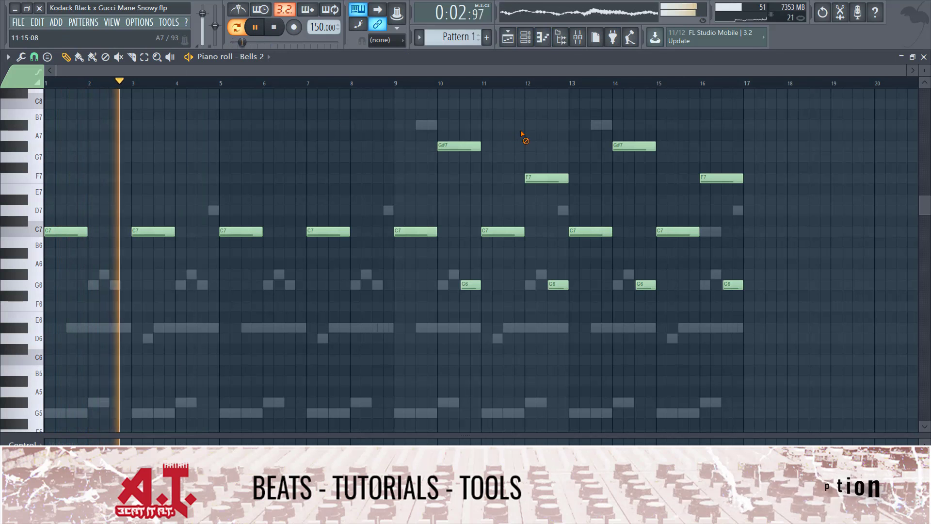
key("F7")
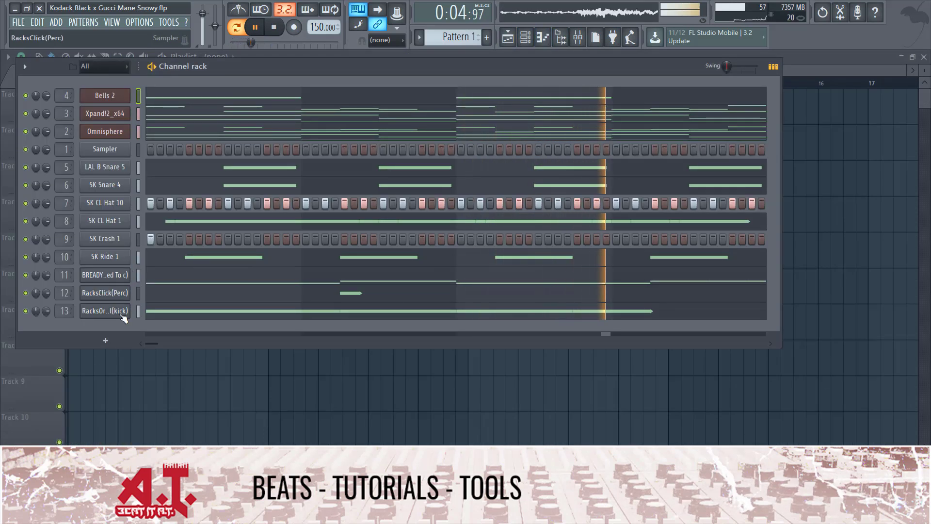
mouse_move(146, 341)
left_mouse_down()
mouse_move(367, 332)
mouse_move(138, 328)
left_mouse_up()
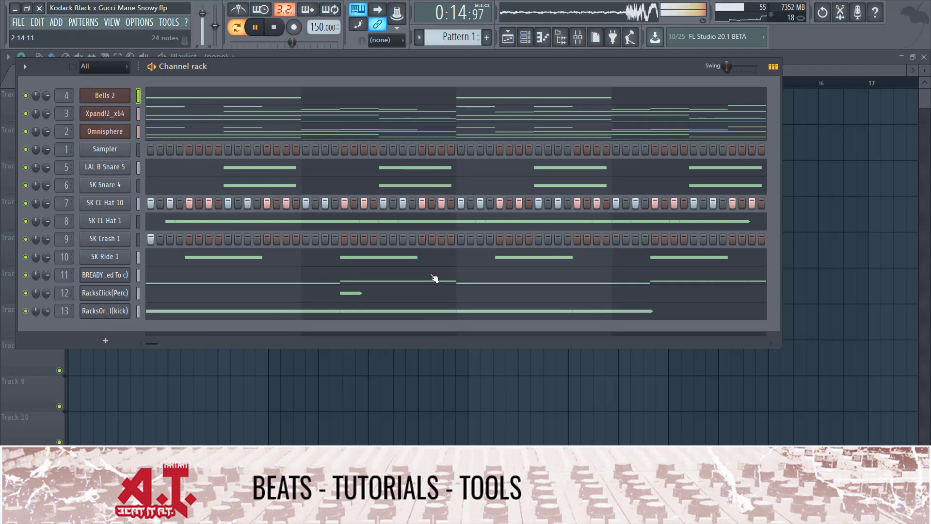
Check the mixer inserts for Omnisphere, Xpand!2_x64 and SK CL Hat 1 during playback, and stop the pattern.
left_click(578, 37)
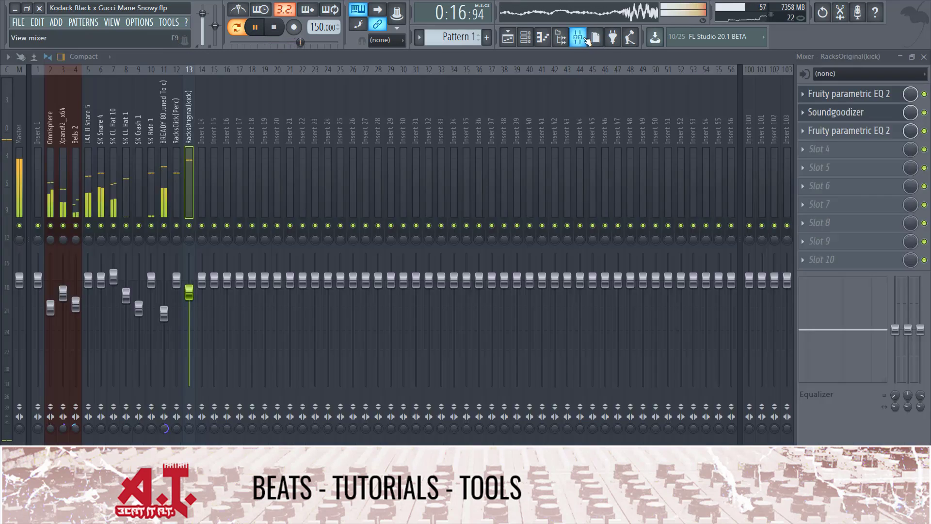
left_click(50, 189)
left_click(62, 189)
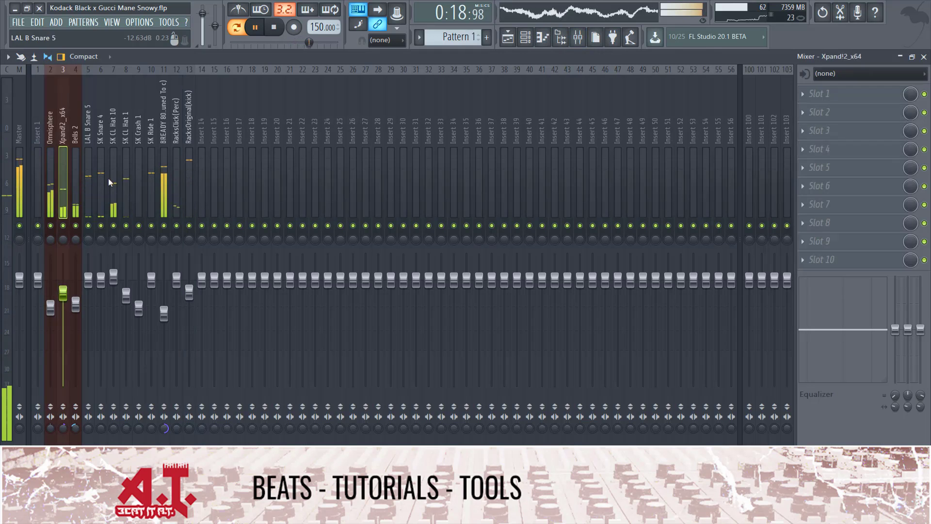
left_click(126, 189)
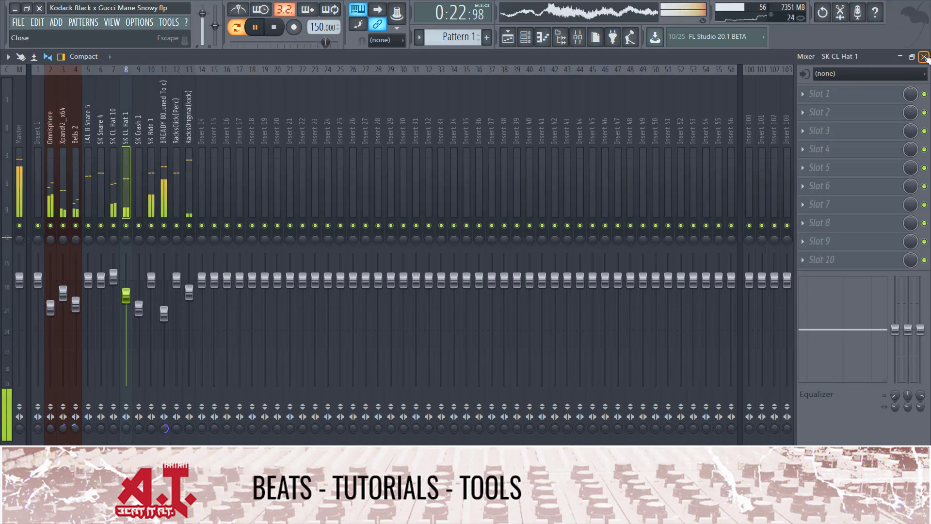
left_click(924, 57)
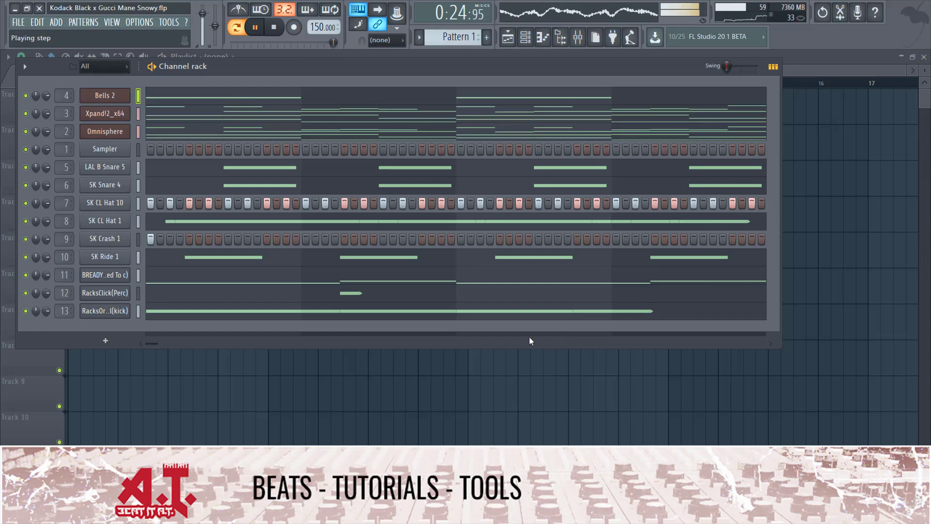
key("space")
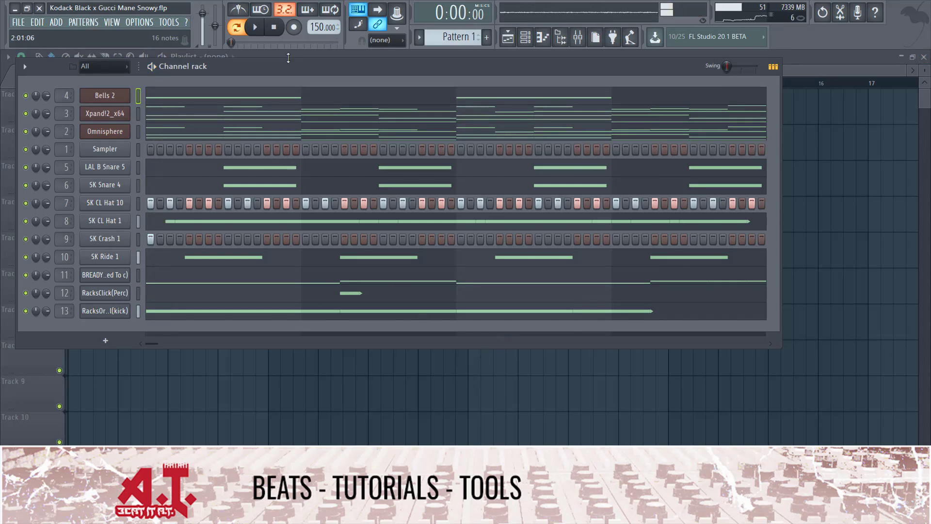
Place a Pattern 1 clip on Track 1 starting at bar 1 of the playlist and leave it deselected.
key("F6")
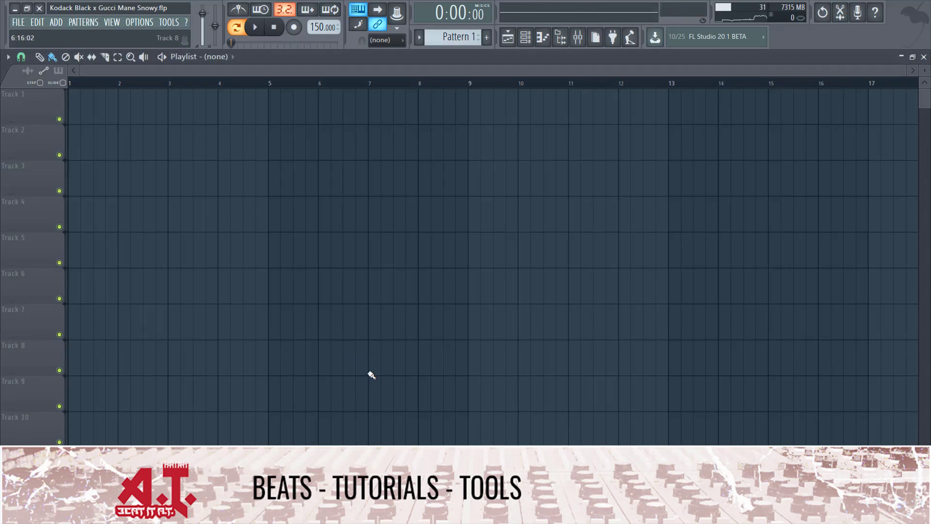
left_click(298, 116)
left_click_drag(354, 118, 116, 98)
scroll(368, 241, "down", 2)
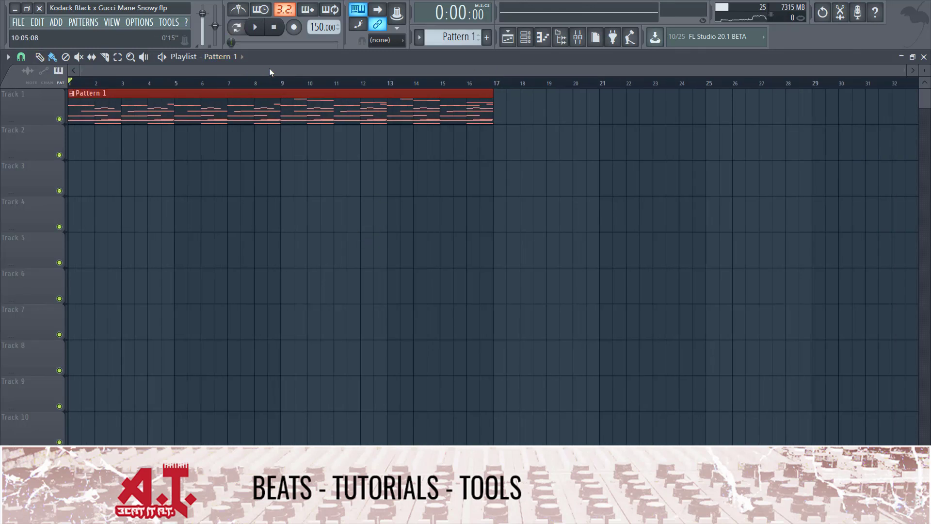
key("ctrl+d")
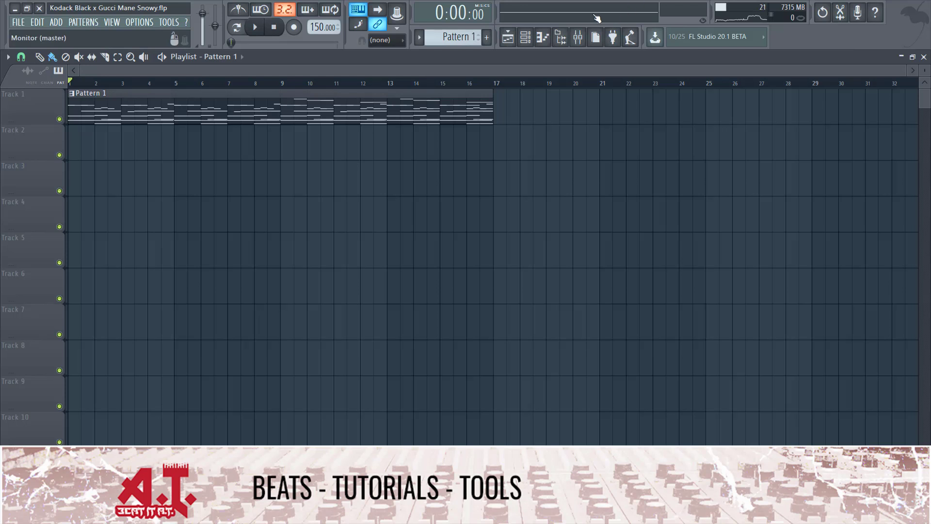
Look at the pattern's Split by channel option and compare the Pattern 1 clip with its channels in the channel rack.
left_click(420, 39)
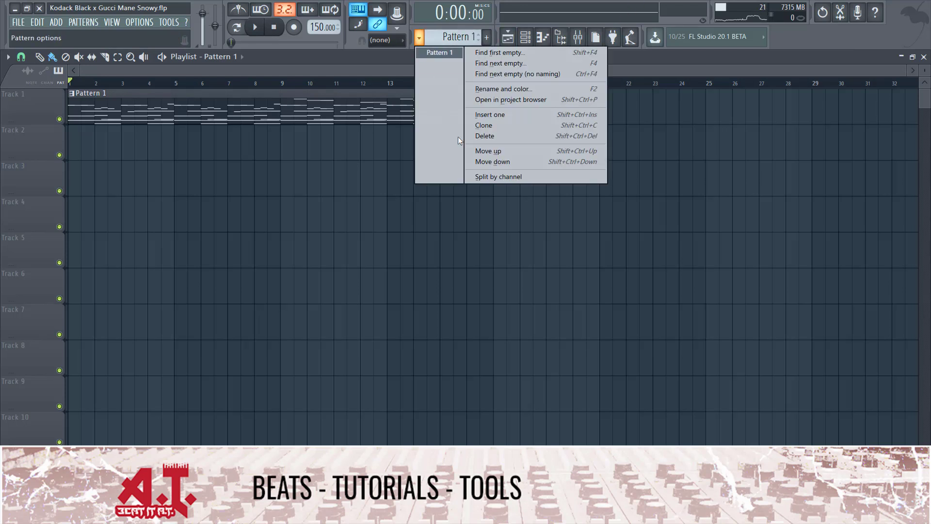
left_click(514, 176)
left_click_drag(263, 89, 210, 96)
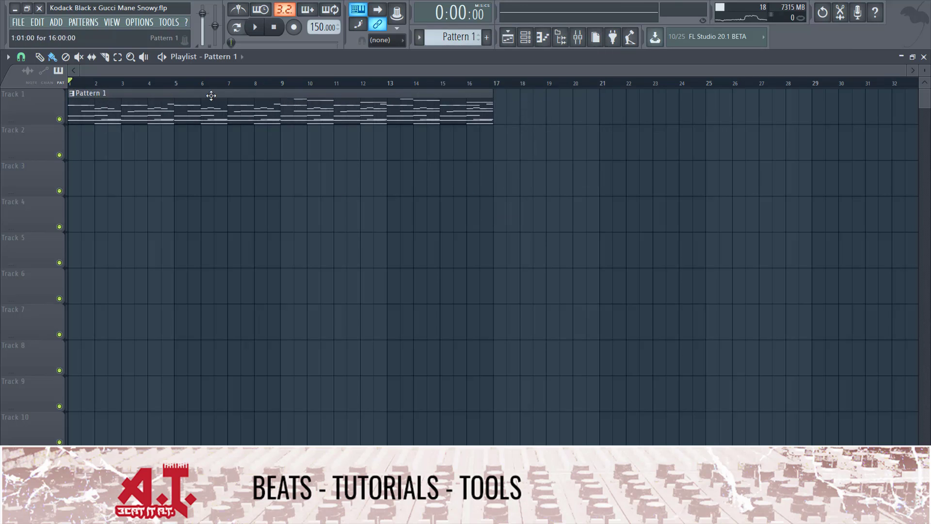
left_click(528, 40)
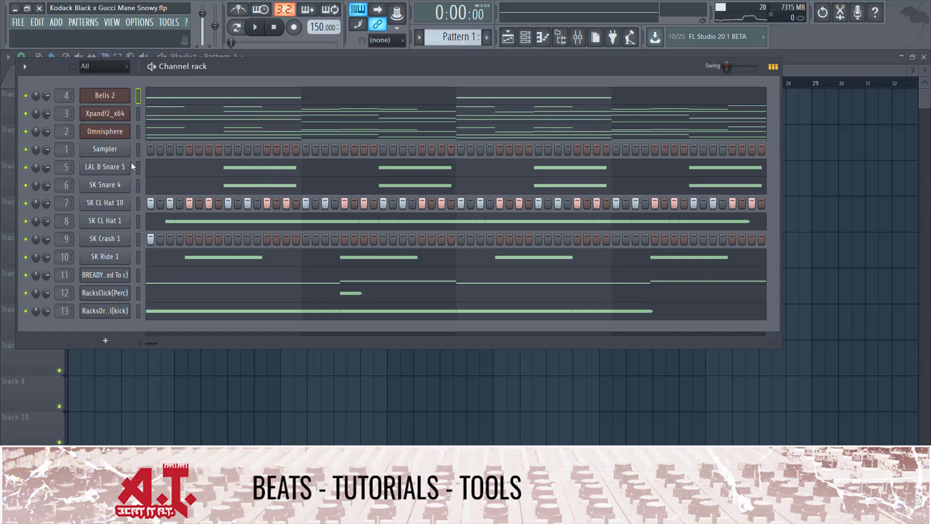
key("F6")
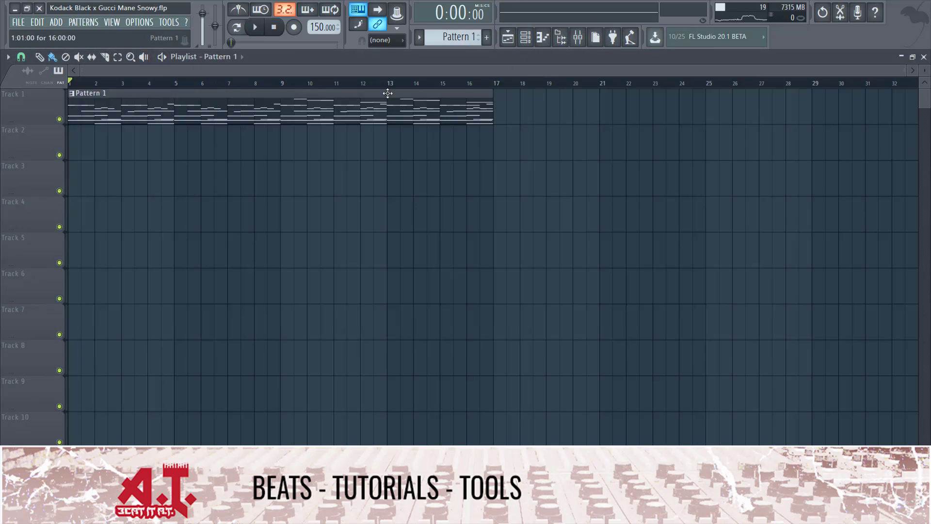
double_click(397, 111)
key("F6")
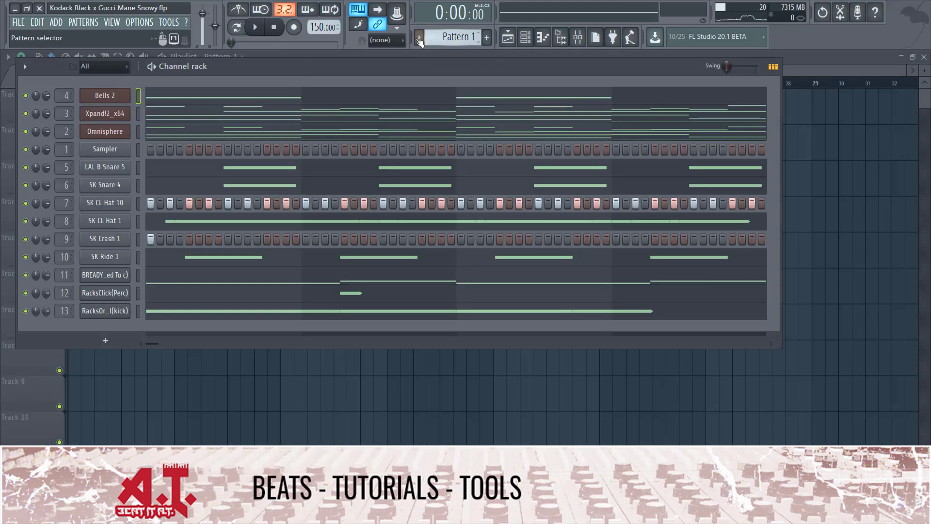
Split Pattern 1 by channel into separate patterns and return to the playlist.
left_click(419, 37)
left_click(500, 177)
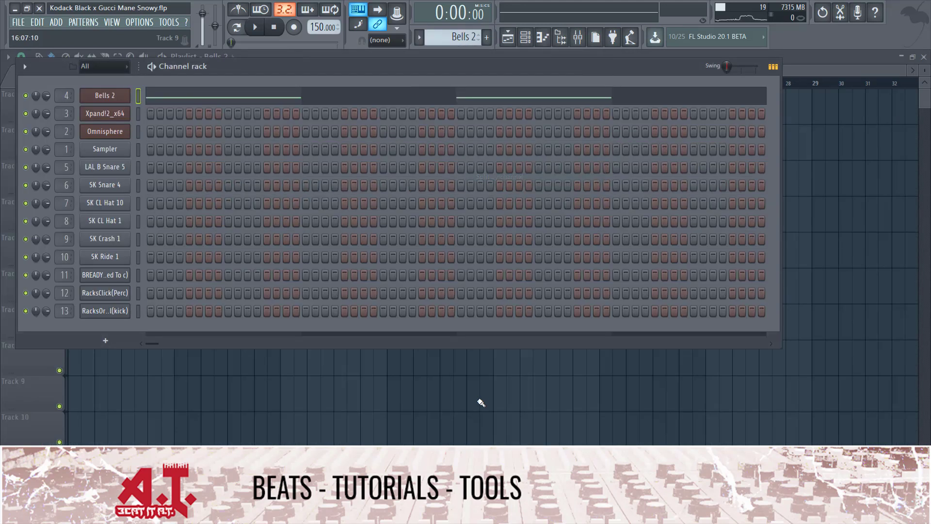
key("F6")
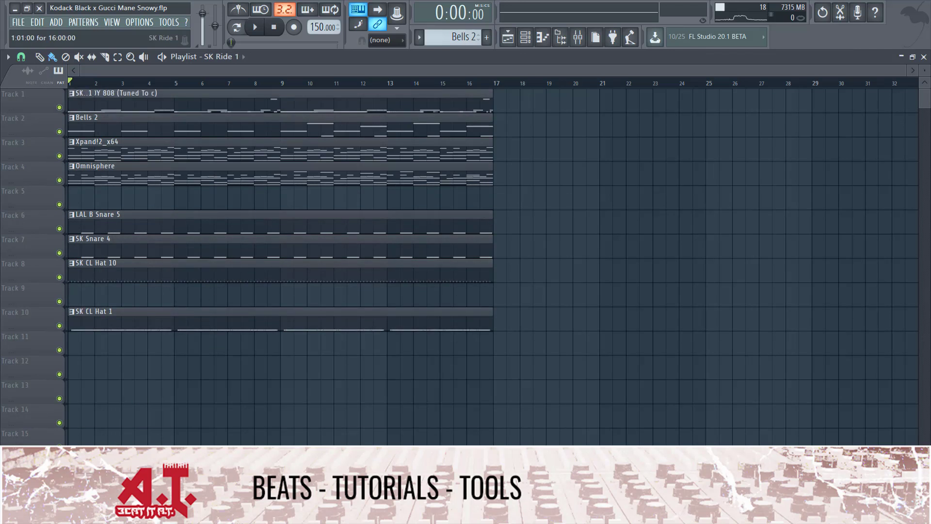
Duplicate all the 16-bar clips three times in a row so the arrangement runs to bar 65.
key("ctrl+a")
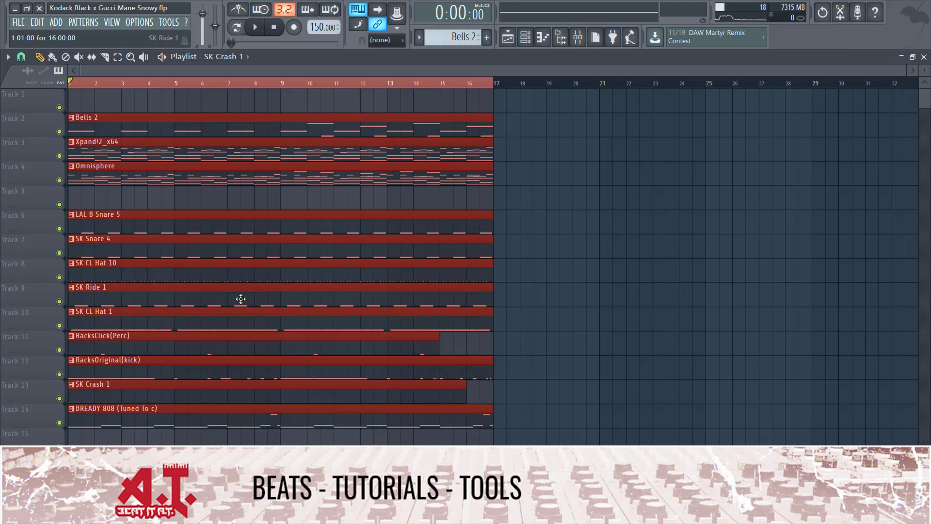
key("ctrl+b")
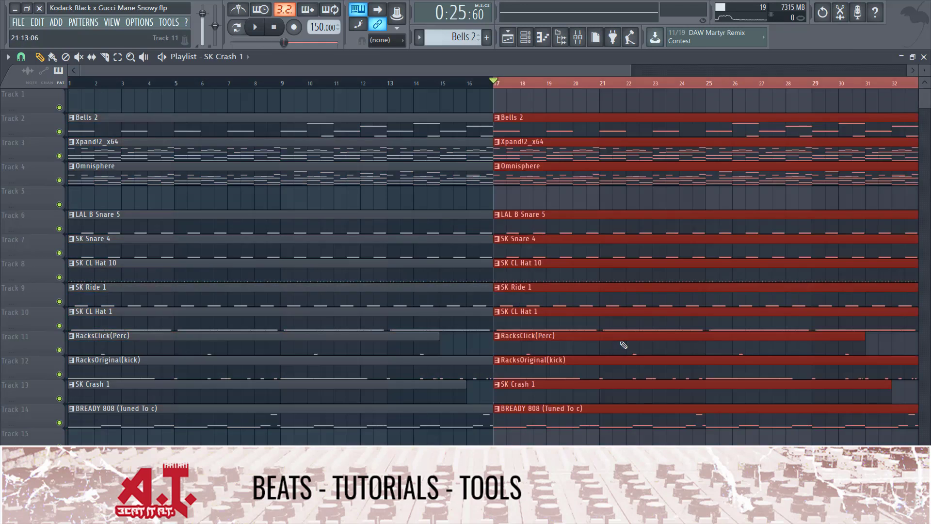
key("ctrl+b")
key("ctrl+b")
scroll(547, 326, "down", 3)
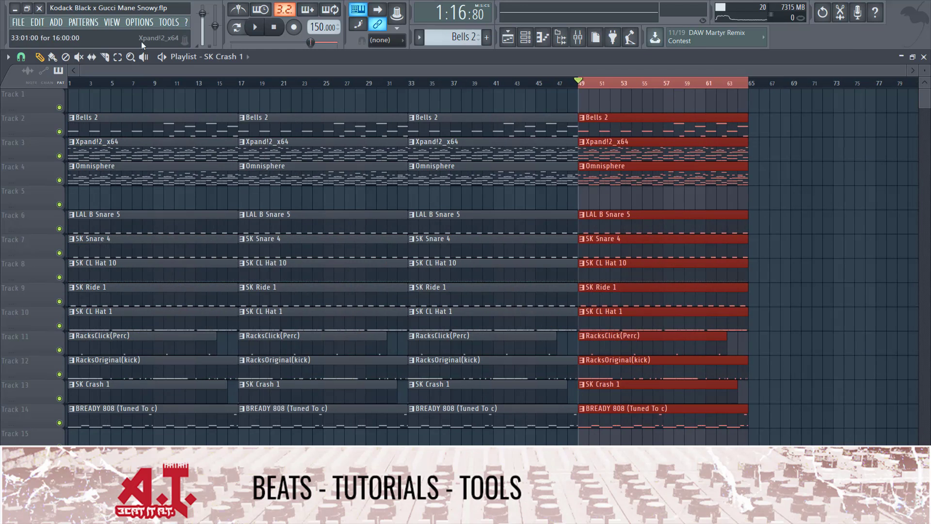
Delete the drum and 808 clips on Tracks 6 to 14 from the first 16 bars.
left_click(245, 85)
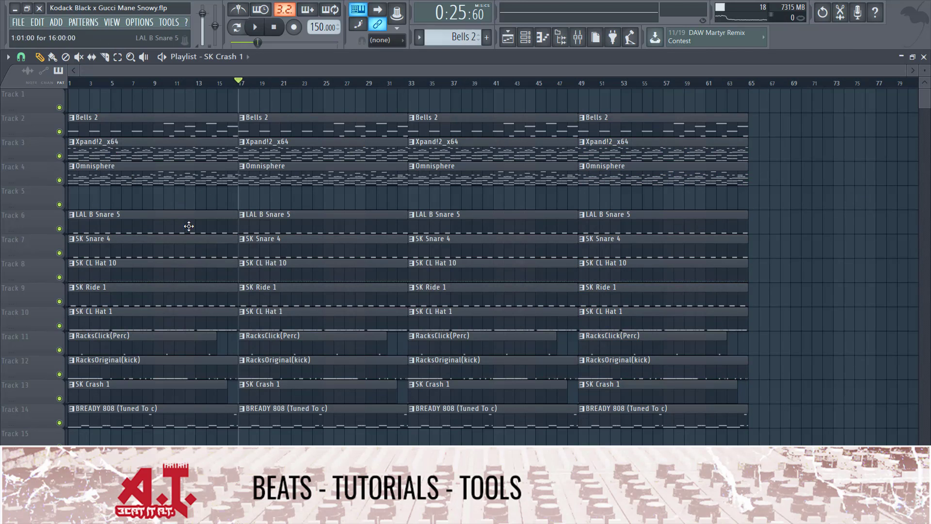
left_click_drag(217, 220, 62, 428)
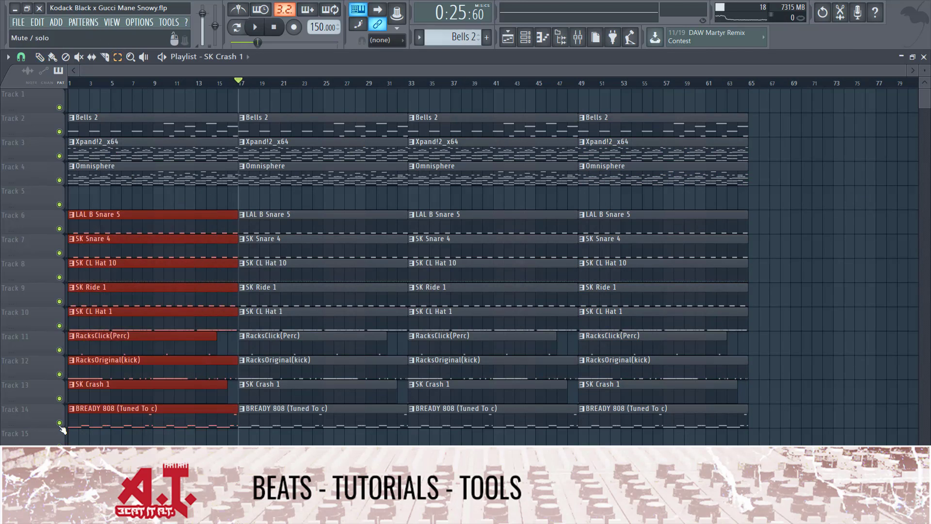
key("Delete")
key("p")
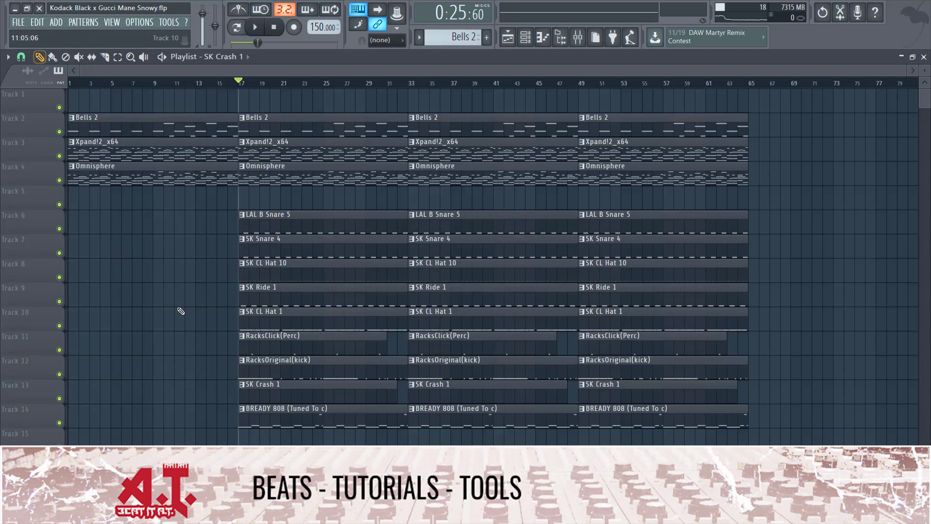
Slice the intro's Bells 2, Xpand!2_x64 and Omnisphere clips at bar 9 and delete the parts from bar 9 to 17.
scroll(162, 332, "up", 2)
left_click_drag(245, 84, 76, 85)
left_click_drag(134, 91, 211, 97)
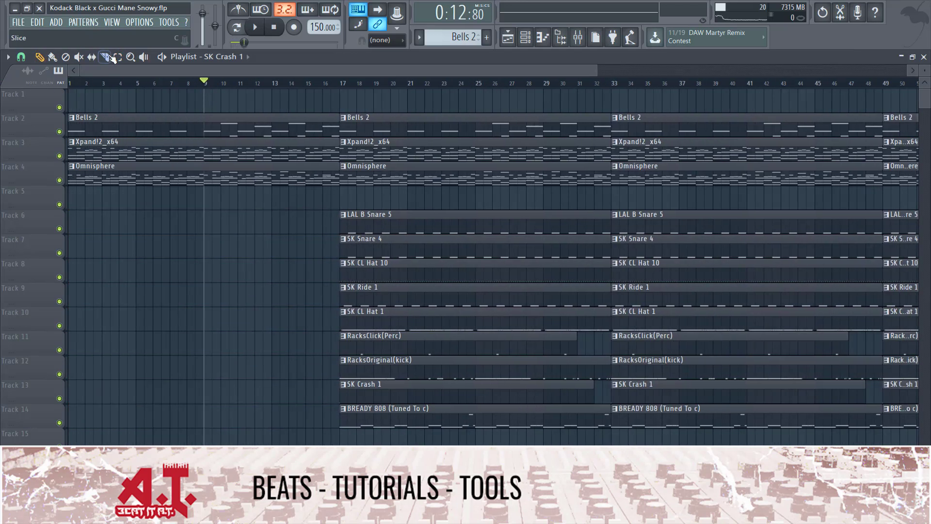
left_click_drag(214, 208, 209, 214)
left_click_drag(241, 118, 255, 291)
key("Delete")
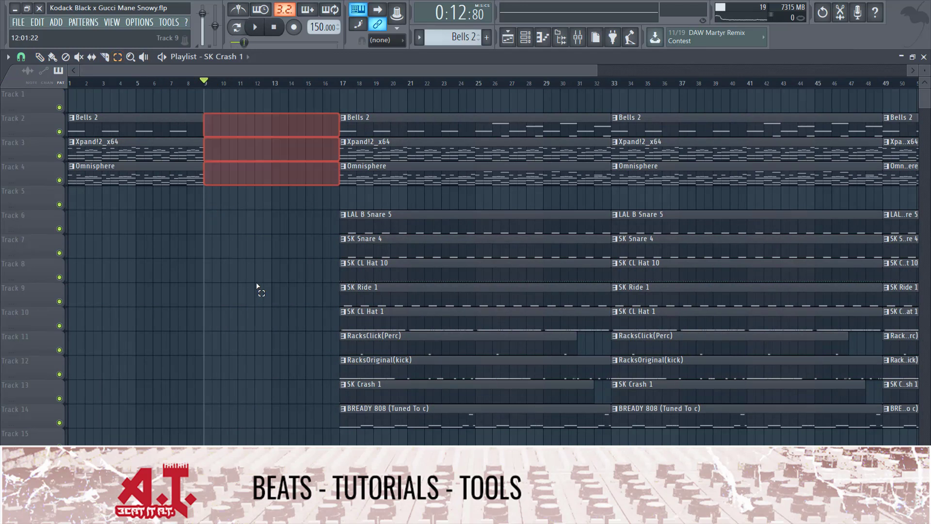
Move all clips from bar 17 onward back to start at bar 9 and deselect them.
scroll(257, 264, "down", 2)
scroll(257, 264, "down", 1)
left_click_drag(770, 440, 173, 125)
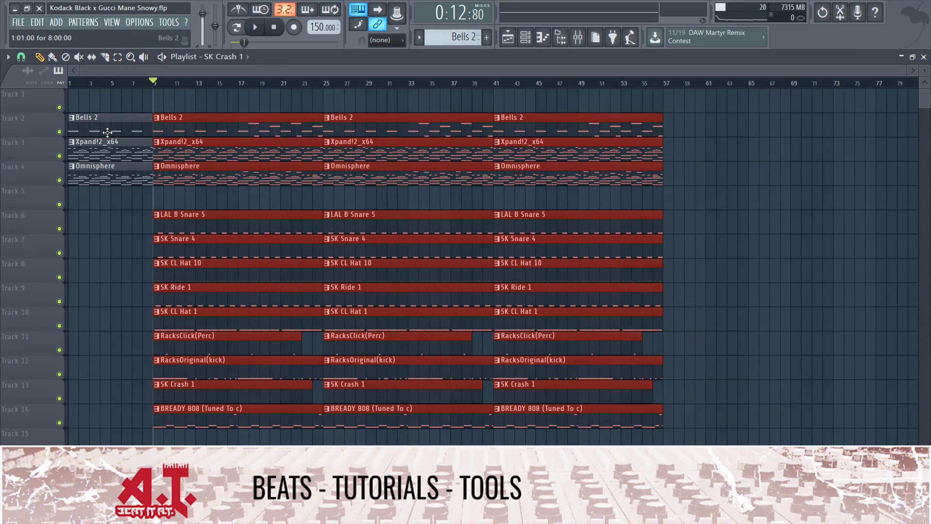
scroll(95, 99, "up", 3)
key("ctrl+d")
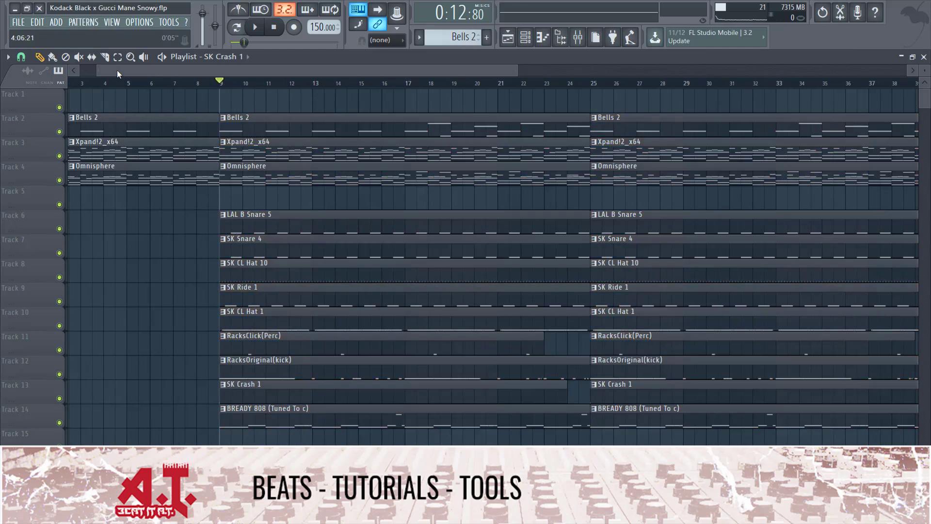
Slice the intro's Bells 2 clip at bar 5 and delete its first four bars.
scroll(118, 70, "up", 1)
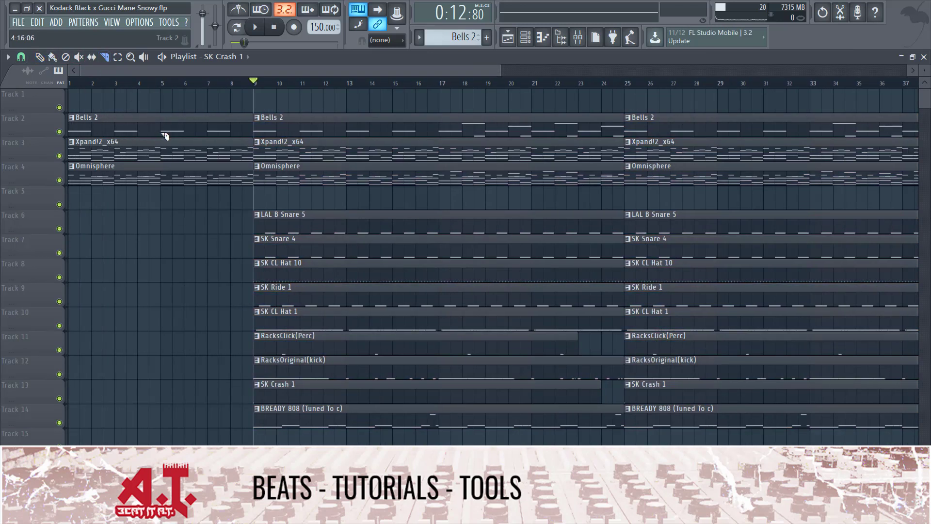
right_click(105, 116)
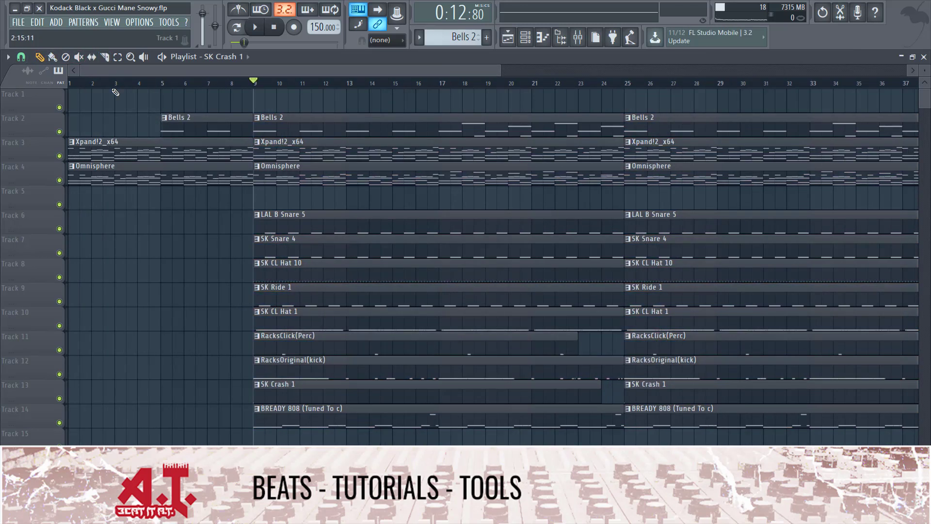
scroll(121, 126, "down", 2)
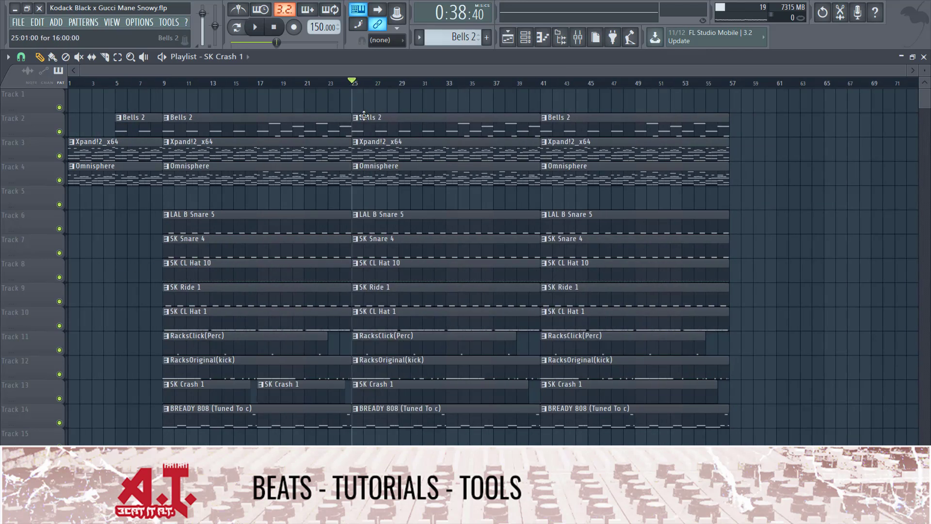
Delete the Bells 2 clip at bar 25 and add a marker named "Intro" at bar 1.
right_click(367, 123)
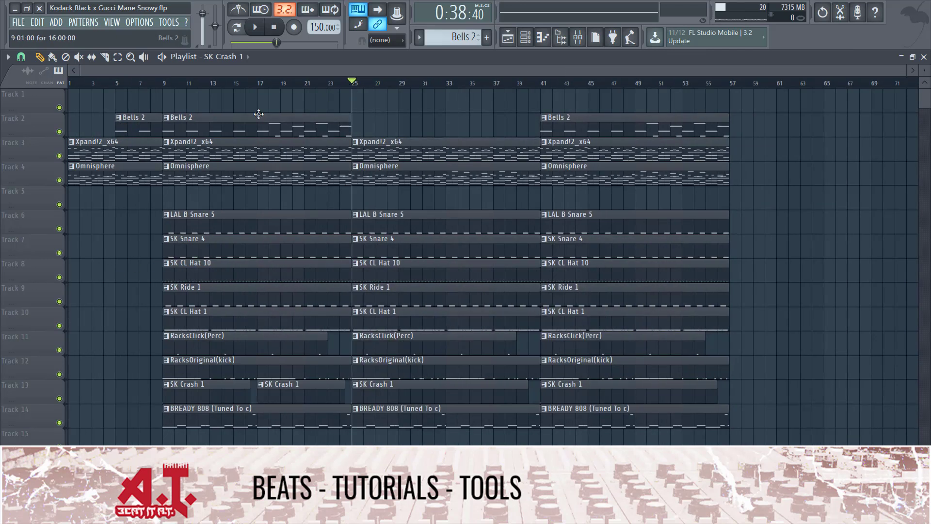
left_click(70, 83)
key("alt+t")
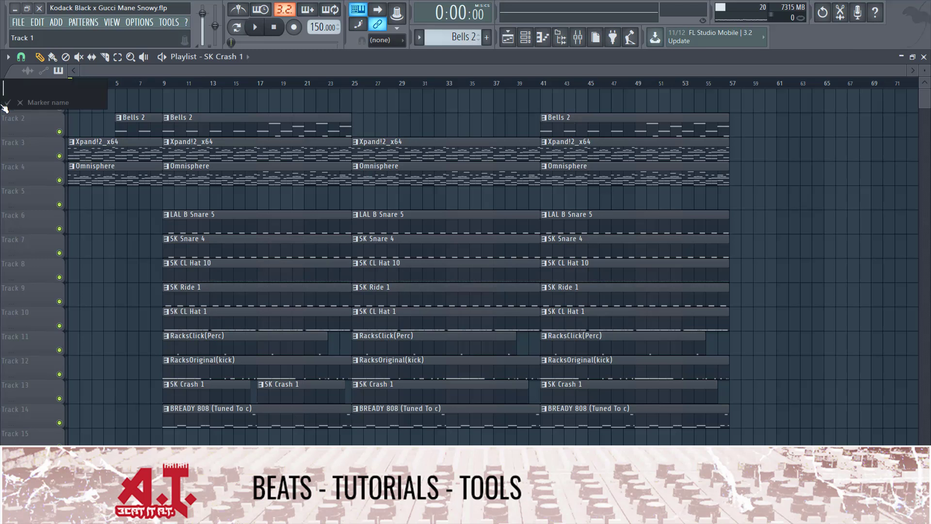
type("Intro")
key("Return")
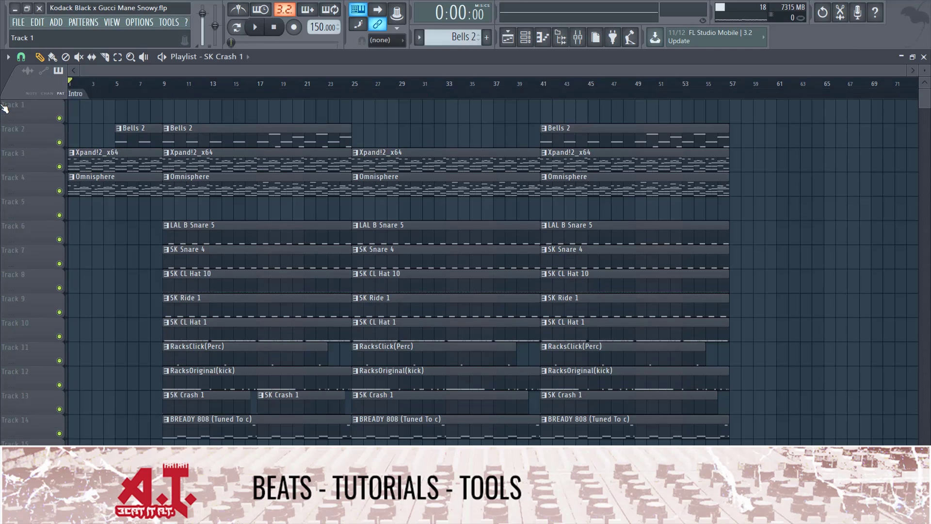
Add a "Chorus/Hook" marker at bar 9 and a "Verse" marker at bar 25.
right_click(170, 97)
left_click(172, 98)
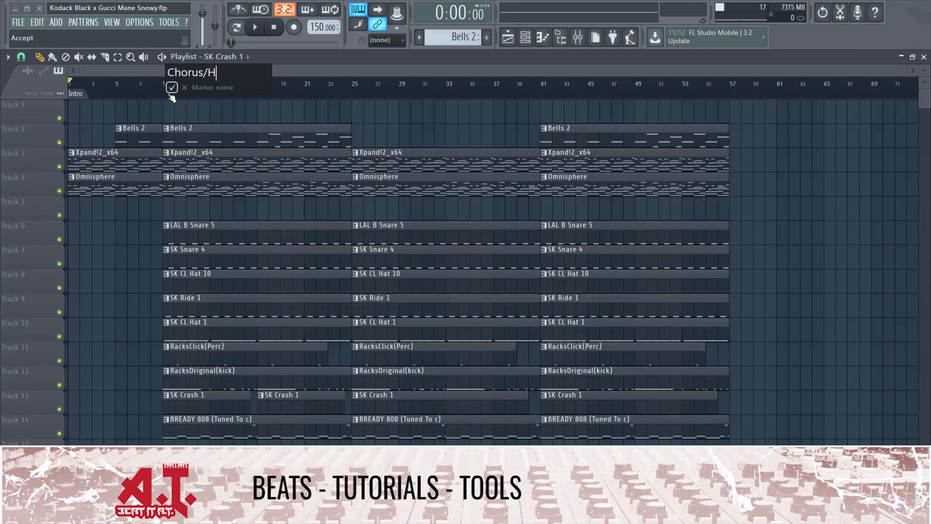
type("Chorus/Hook")
key("Return")
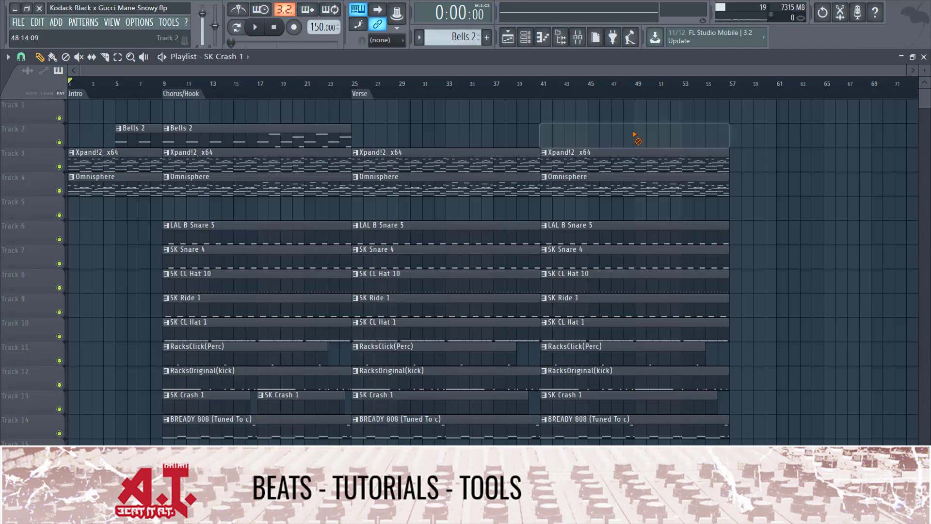
Delete the Bells 2 clip at bar 41 and the Xpand!2_x64 clip at bar 25.
right_click(634, 139)
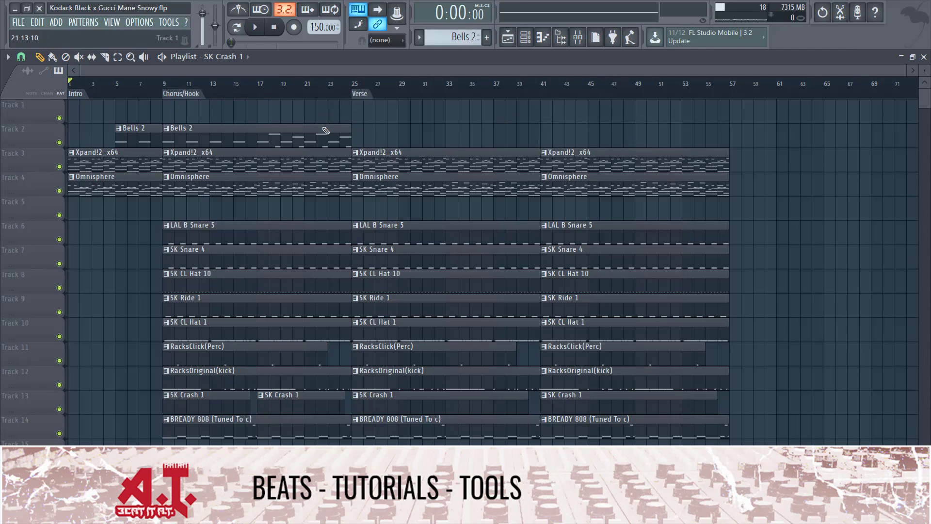
left_click(352, 83)
right_click(390, 163)
Shorten the Omnisphere clip at bar 25 to end at bar 33, place another one there and play from the verse.
left_click_drag(542, 183, 443, 209)
left_click(449, 187)
key("space")
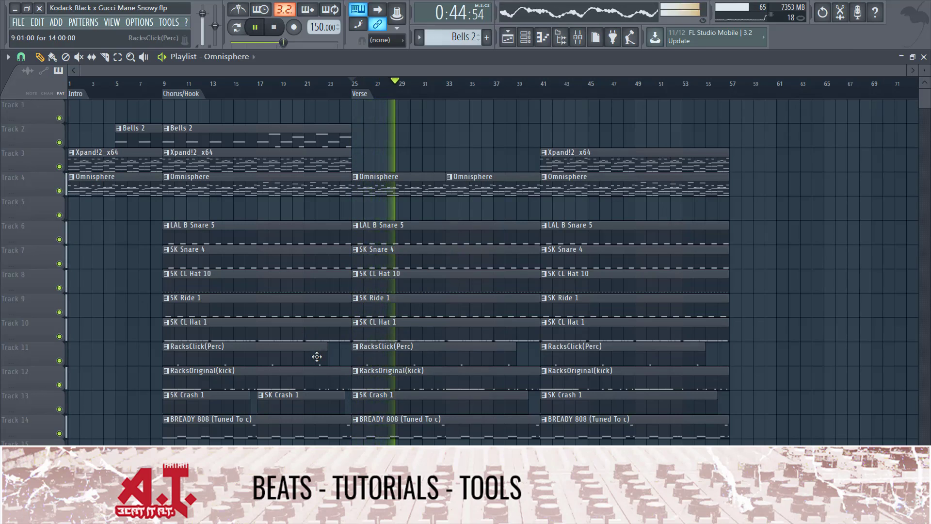
Trim the verse's SK CL Hat 1 and RacksClick(Perc) clips at bar 25 to start at bar 33.
scroll(382, 187, "up", 4)
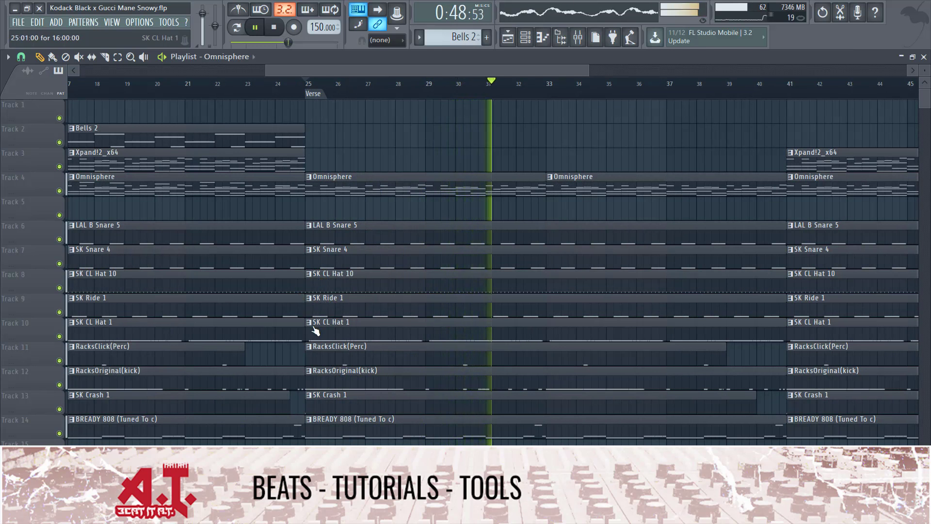
left_click_drag(307, 335, 550, 342)
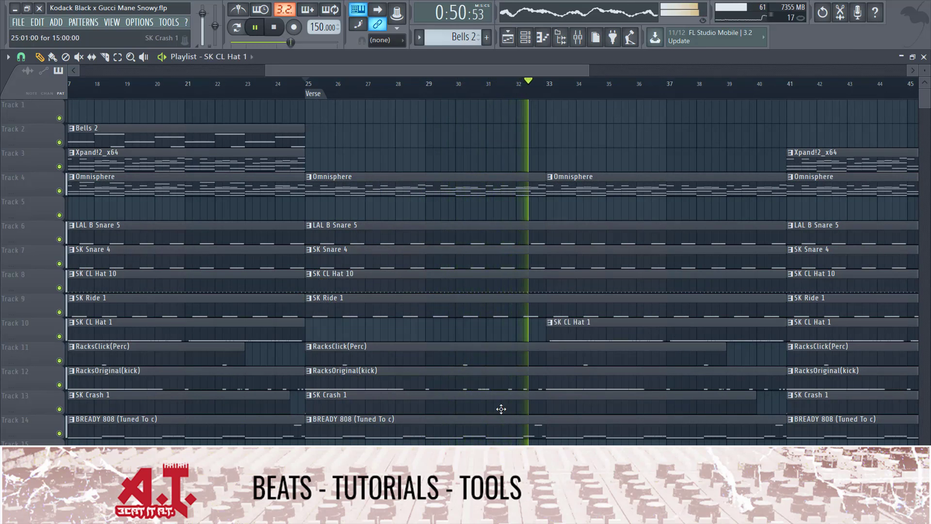
left_click_drag(305, 354, 547, 354)
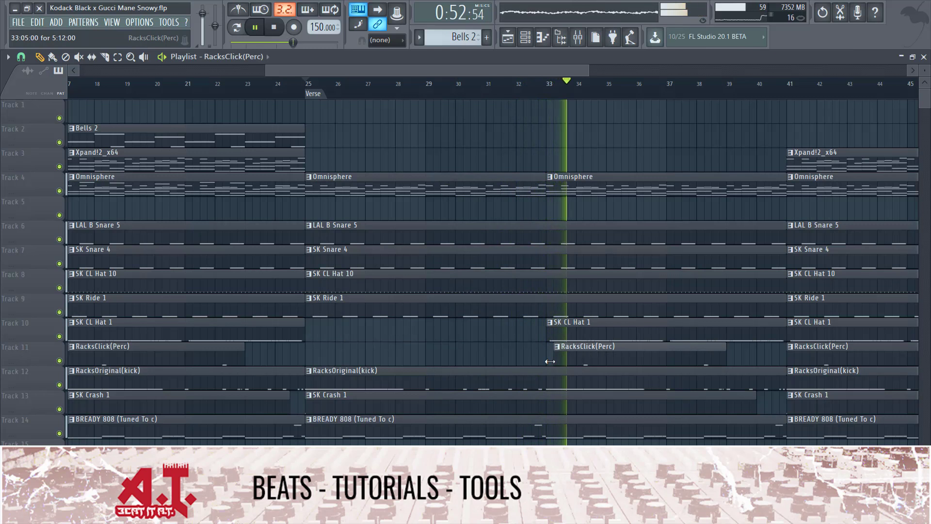
Delete the RacksOriginal(kick) clip at bar 25 and trim the SK CL Hat 10 clip at bar 41 to start at bar 43.
right_click(385, 372)
scroll(385, 373, "down", 4)
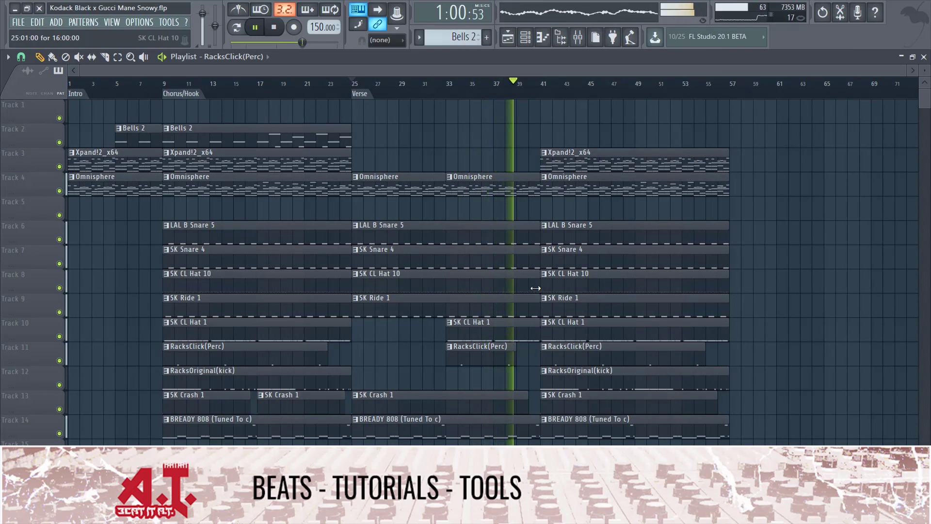
left_click_drag(546, 284, 635, 296)
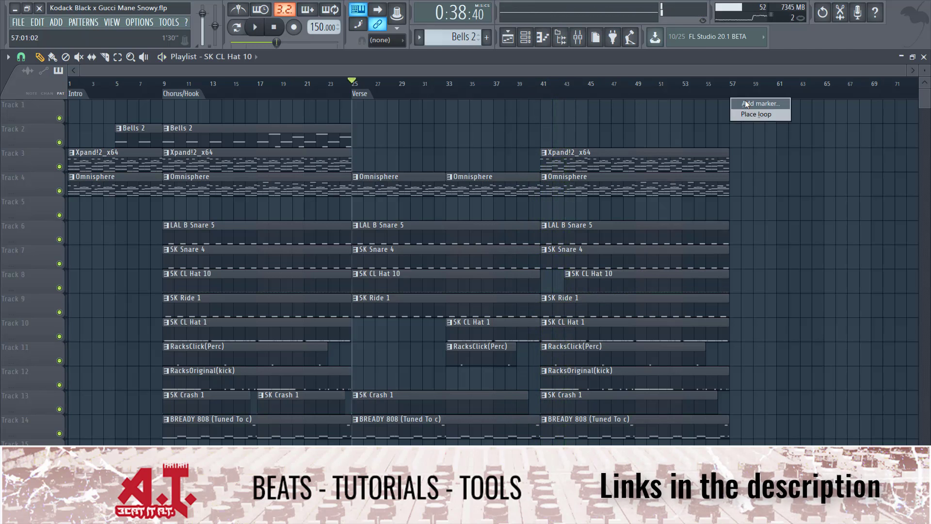
Add a "Chorus" marker at bar 57 and duplicate all Chorus/Hook clips from bar 9 to that position.
left_click(745, 100)
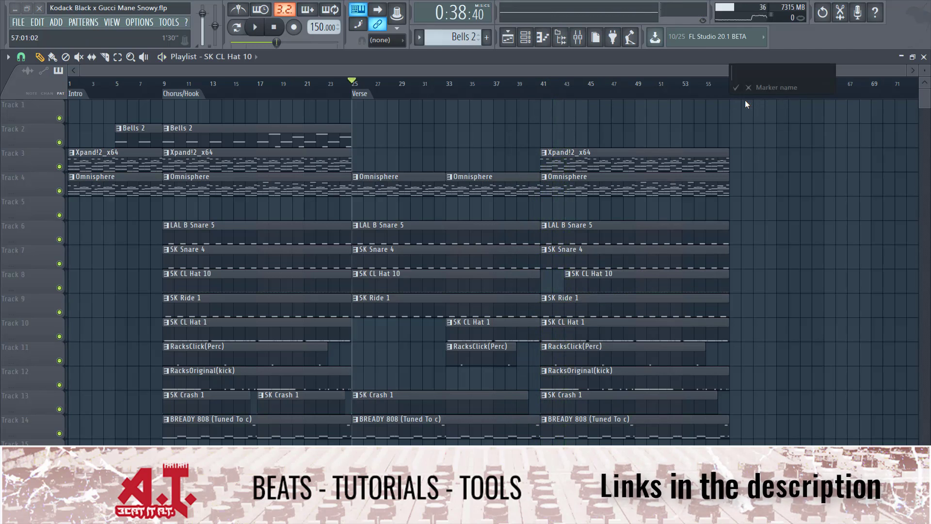
type("Chorus")
key("Return")
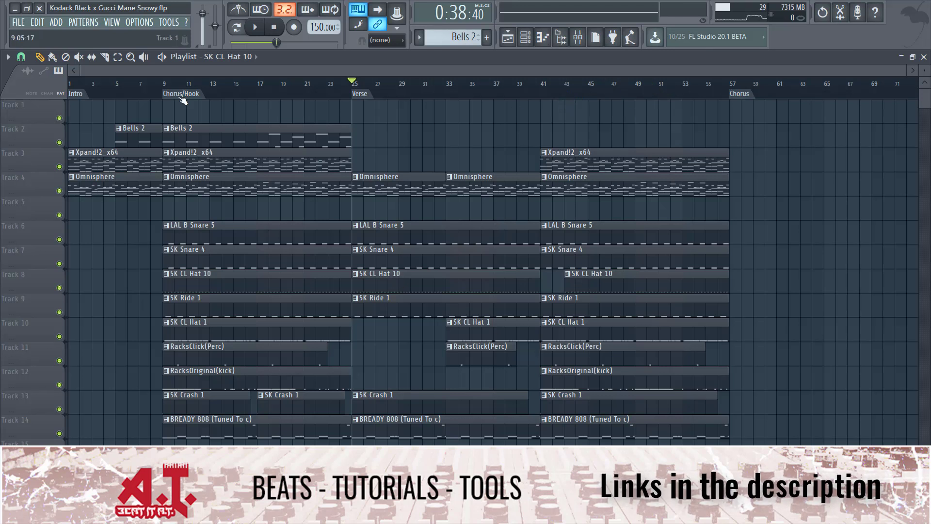
left_click_drag(180, 130, 322, 427)
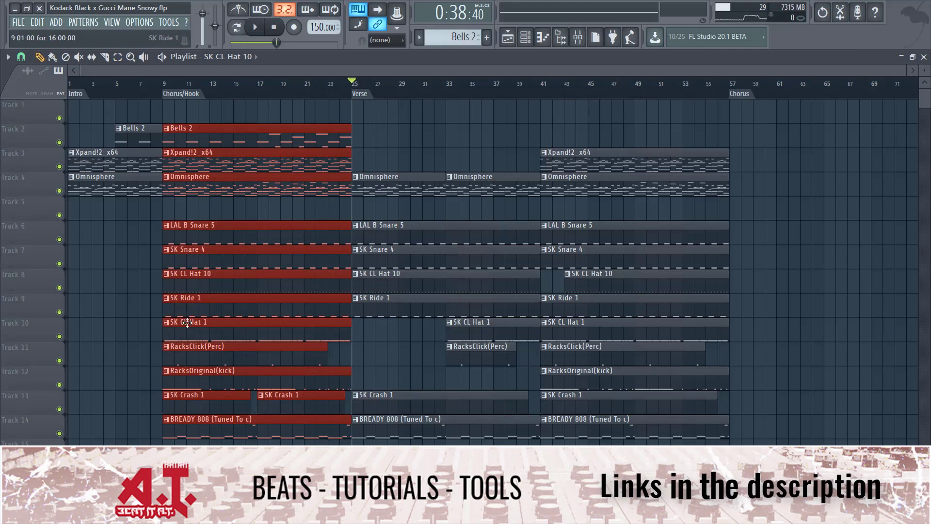
left_click_drag(195, 319, 759, 340)
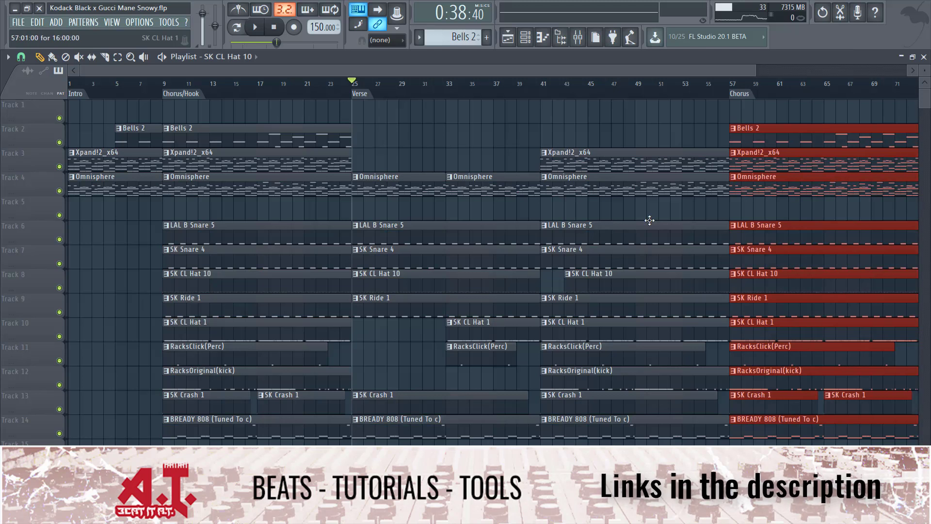
Move all playlist clips up one track and add a "Verse 2" marker at bar 73.
key("ctrl+a")
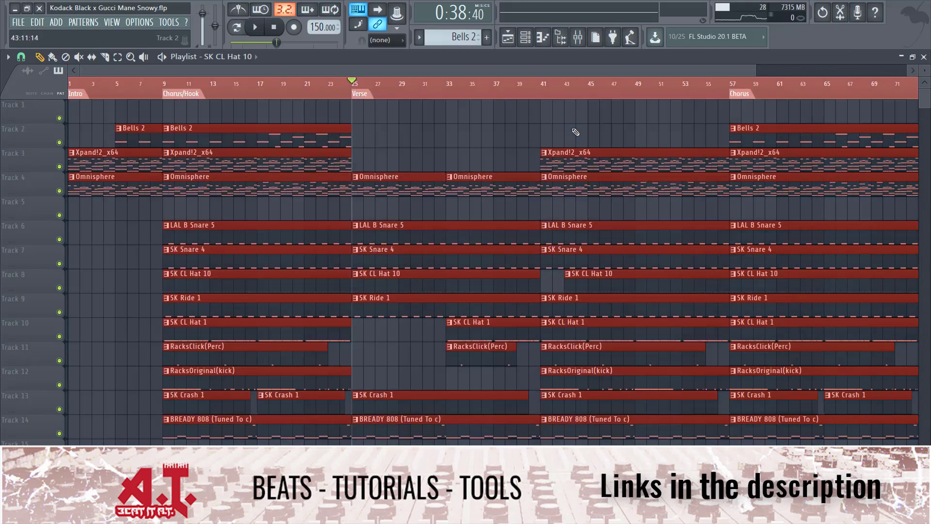
key("shift+Up")
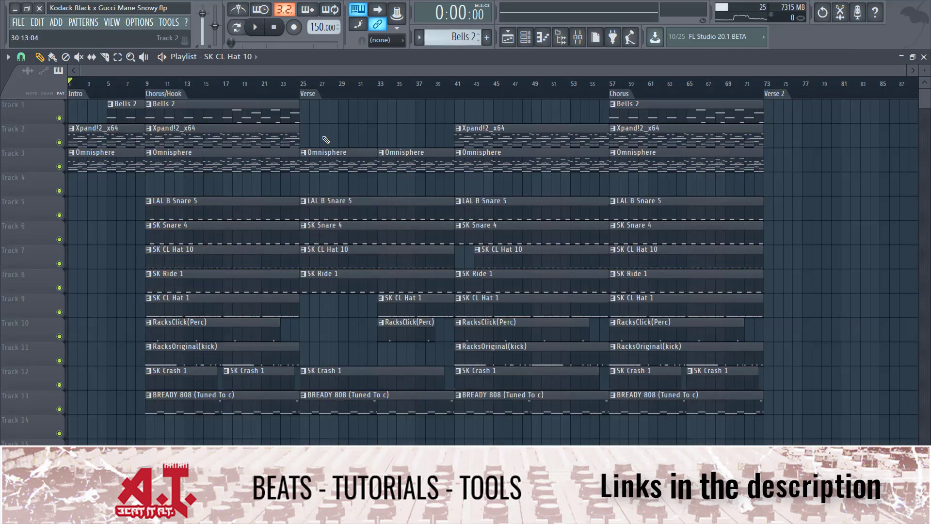
Open the verse's Omnisphere pattern in the piano roll and select its first four bars to examine the loop.
double_click(349, 169)
scroll(162, 134, "left", 2)
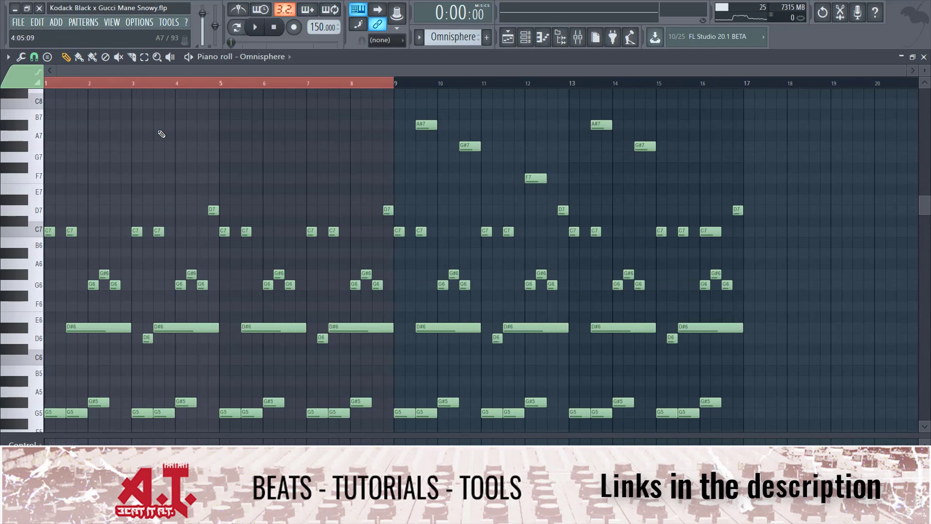
left_click_drag(231, 87, 220, 91)
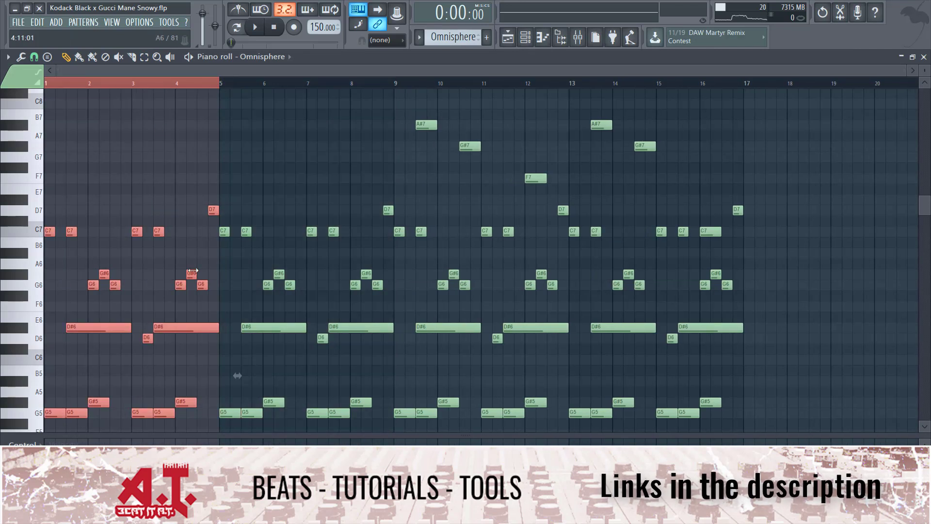
scroll(138, 323, "up", 2)
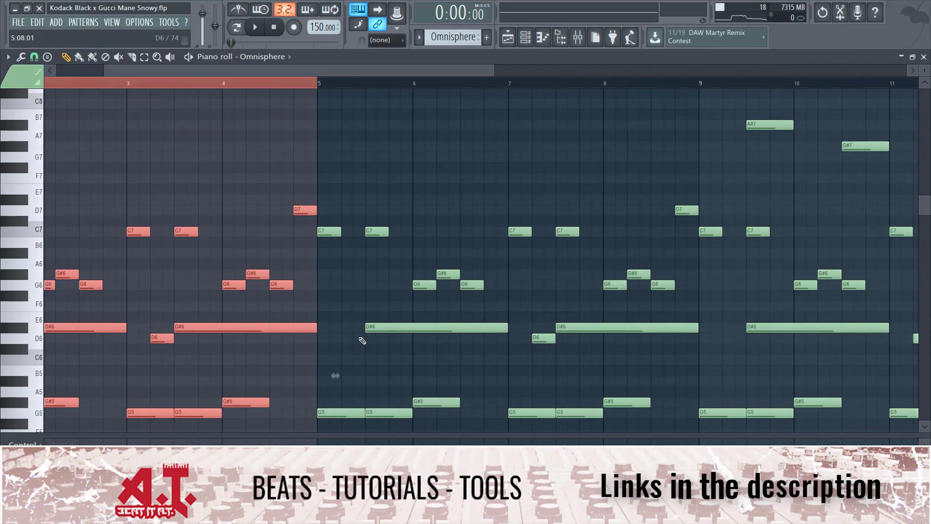
scroll(149, 198, "down", 2)
Check the channel rack, select all 16 bars of the Omnisphere notes and return to the playlist.
left_click(525, 37)
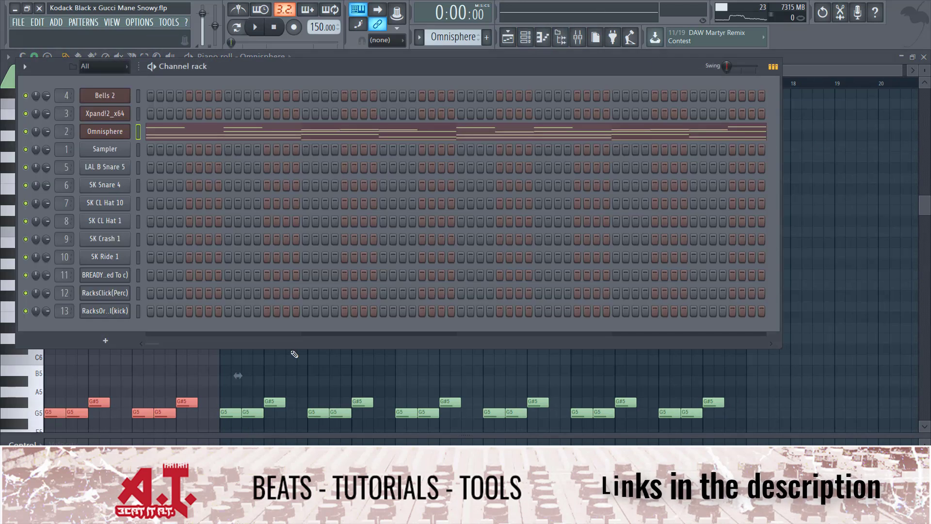
left_click_drag(152, 346, 2, 311)
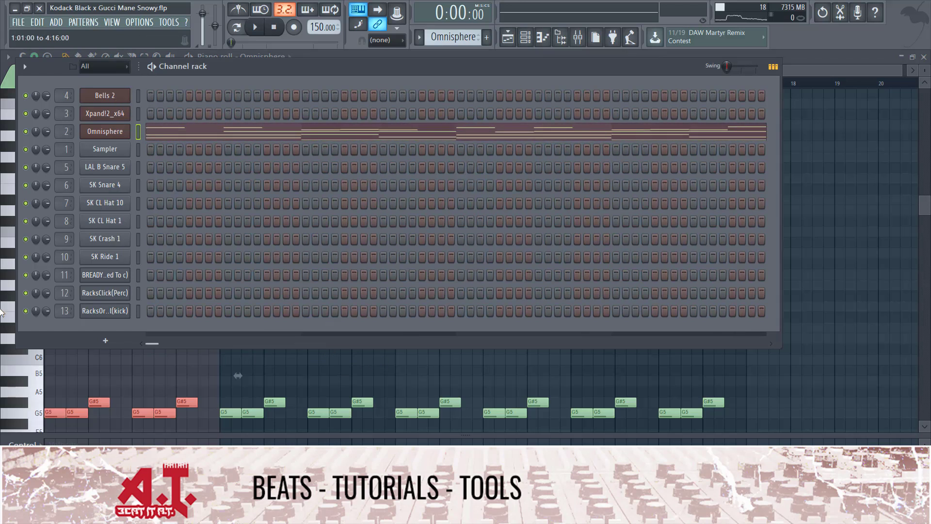
left_click(711, 125)
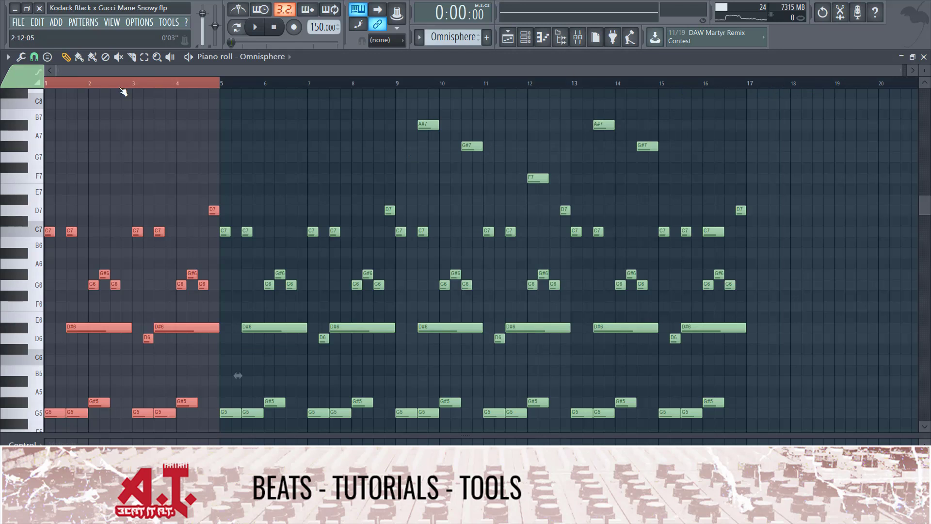
left_click_drag(218, 92, 749, 165)
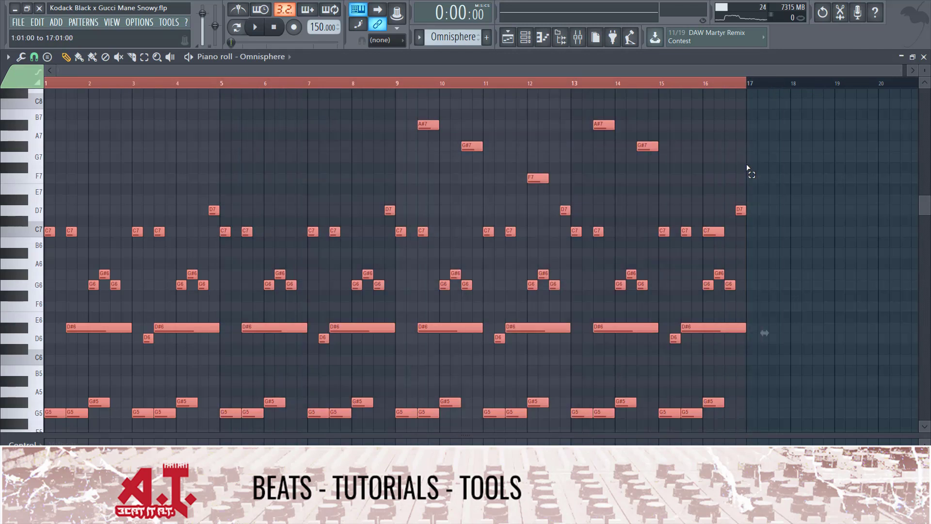
left_click(924, 58)
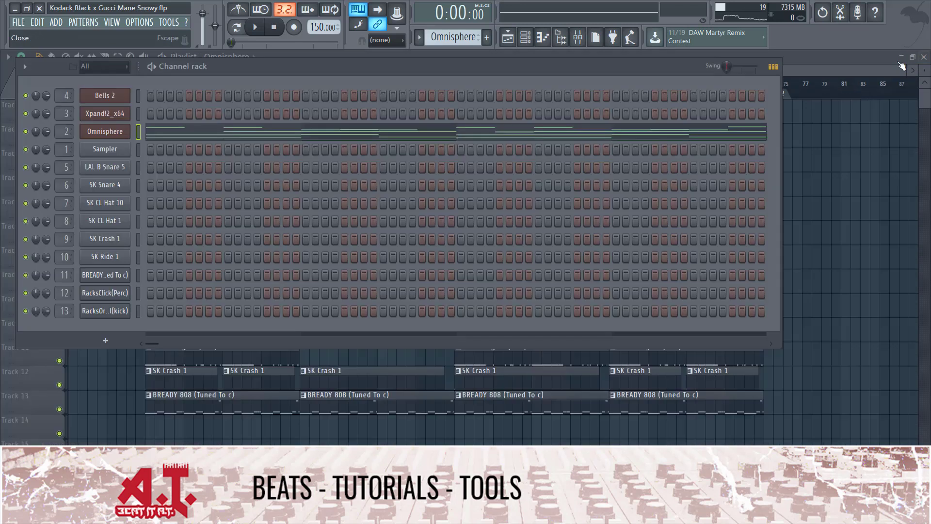
key("F6")
Slice the Chorus/Hook clips at bars 13, 17 and 21, and shorten the SK Ride 1 clip at bar 41 to end at bar 53.
left_click_drag(155, 88, 194, 129)
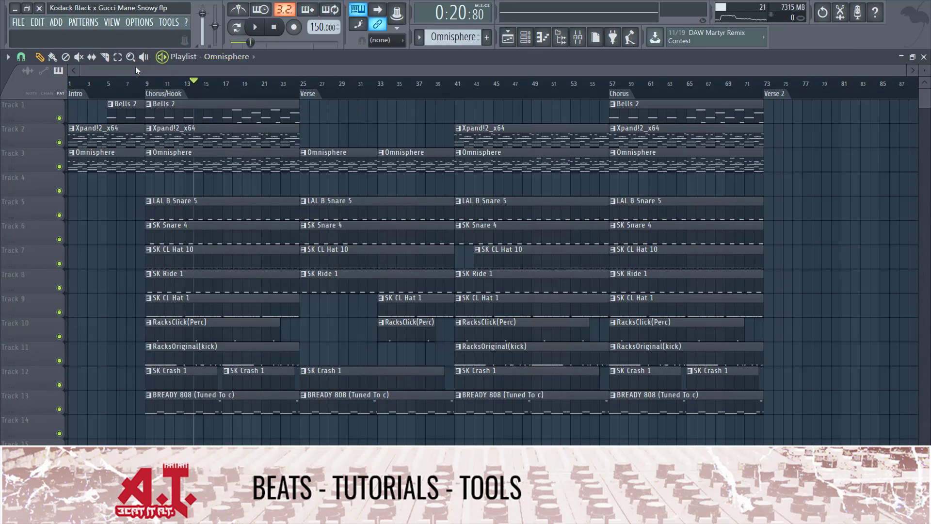
left_click_drag(193, 354, 189, 444)
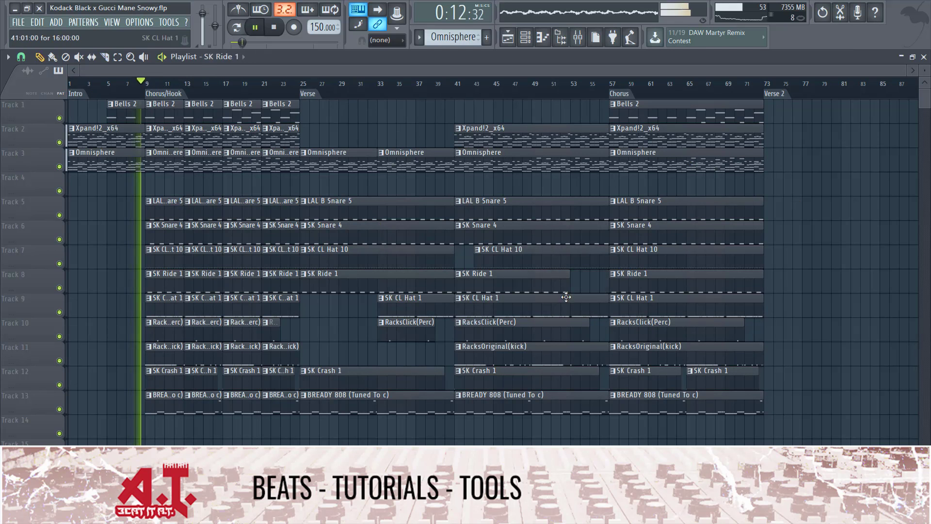
Shorten the SK CL Hat 10, SK CL Hat 1 and BREADY 808 clips before the Chorus marker to end at bar 56.
left_click_drag(609, 257, 596, 257)
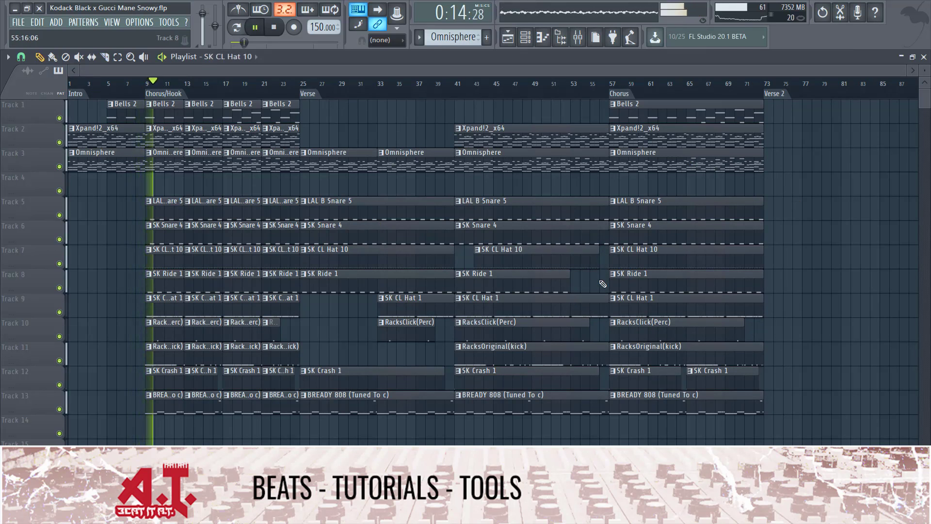
left_click_drag(608, 309, 599, 310)
scroll(600, 327, "down", 1)
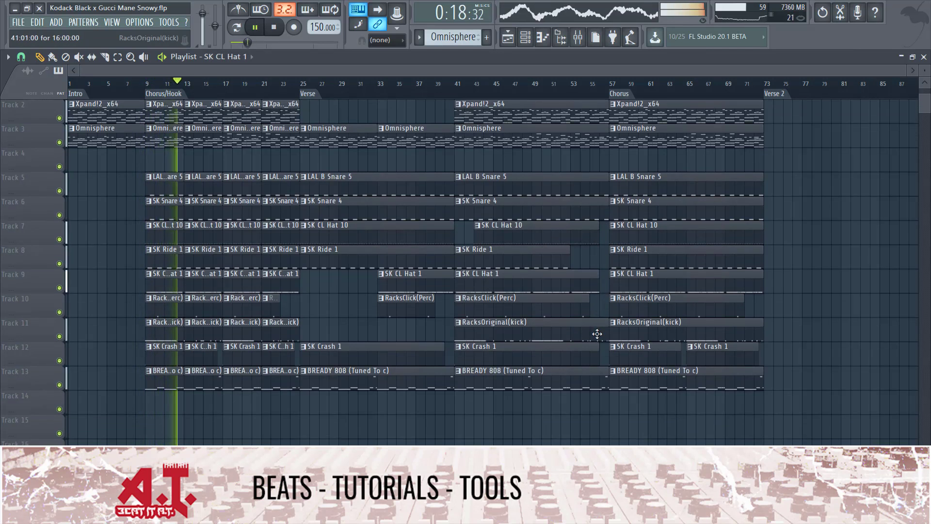
left_click_drag(608, 383, 599, 383)
scroll(417, 421, "up", 1)
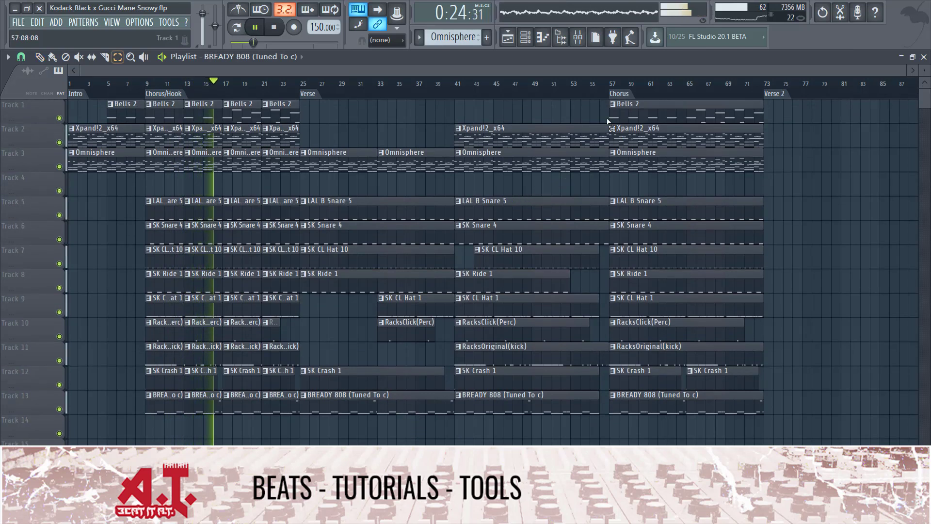
Select all verse and chorus clips from bar 25 to 73 and duplicate them to start at the Verse 2 marker.
left_click_drag(600, 112, 308, 439)
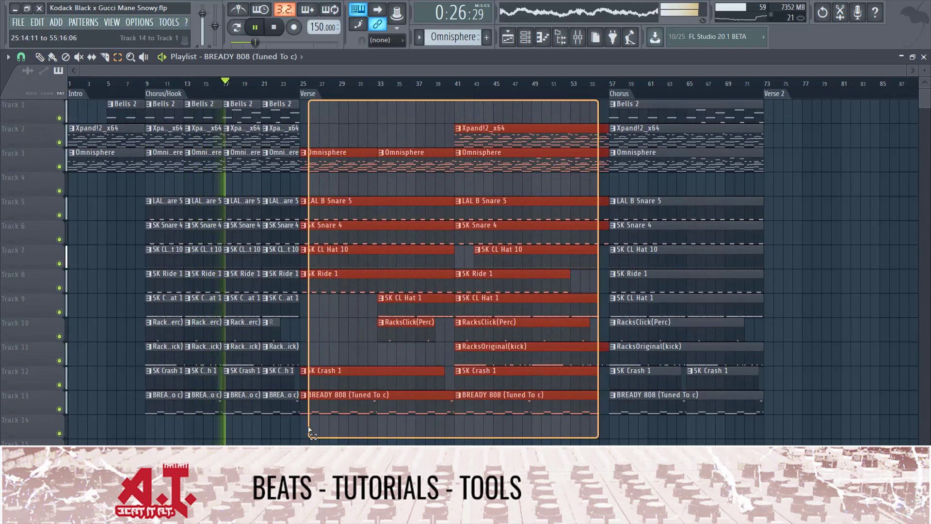
left_click_drag(835, 112, 309, 440)
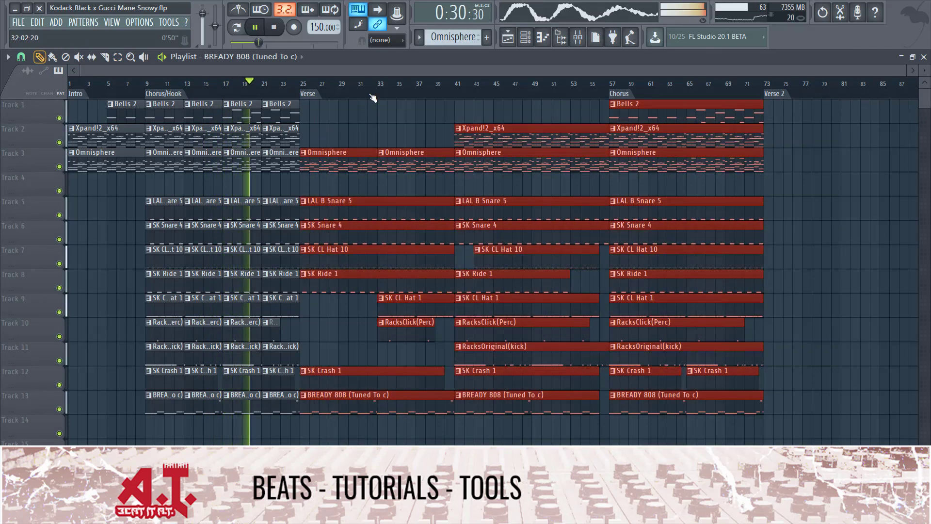
left_click_drag(333, 201, 779, 215)
scroll(792, 189, "down", 1)
scroll(757, 97, "down", 2)
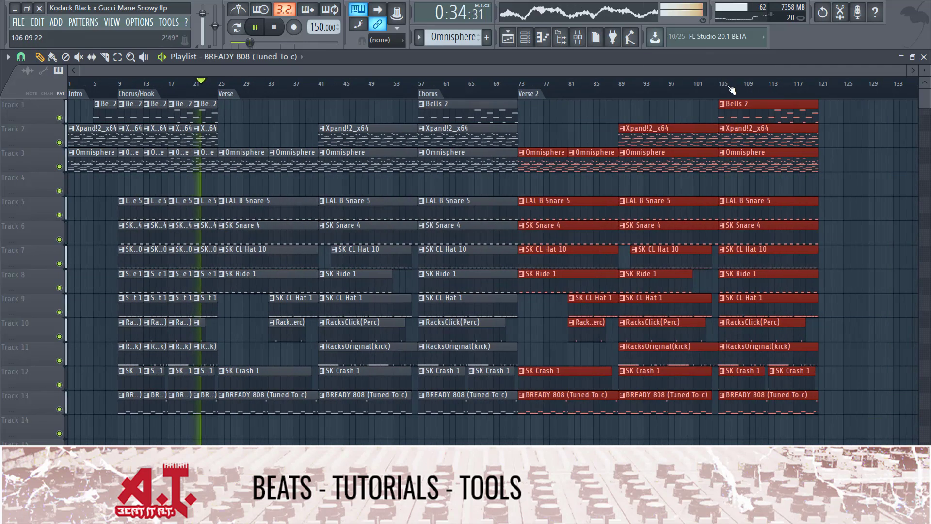
Add a time marker named "Chorus 3" at bar 105, where the duplicated chorus starts.
right_click(724, 94)
left_click(724, 95)
type("C")
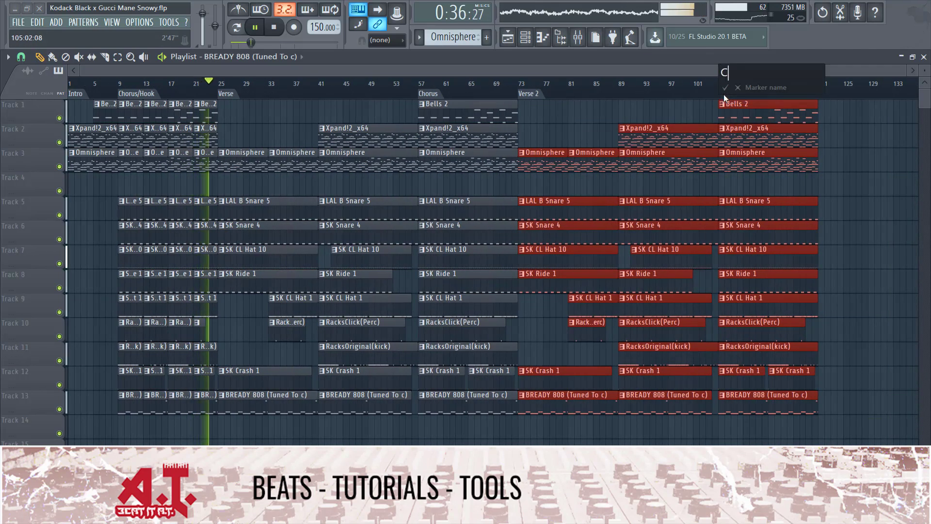
type("horus 3")
key("Return")
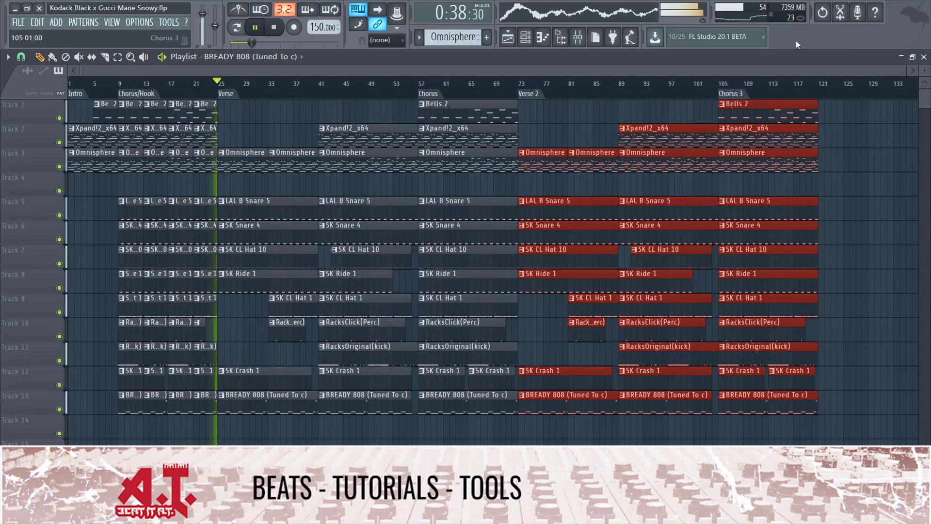
Add a time marker named "Outro" at bar 121, where Chorus 3 ends, and stop playback.
right_click(817, 100)
key("ctrl+z")
right_click(817, 97)
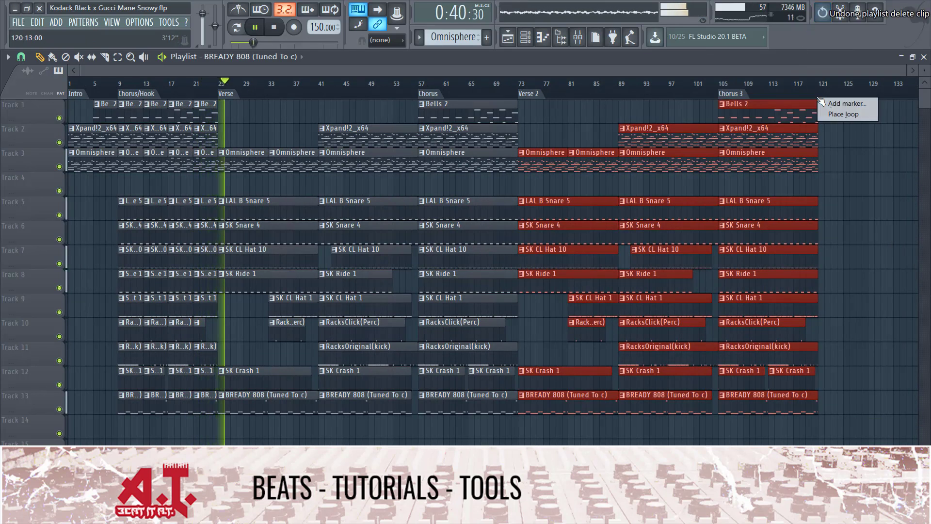
left_click(820, 103)
type("Outro")
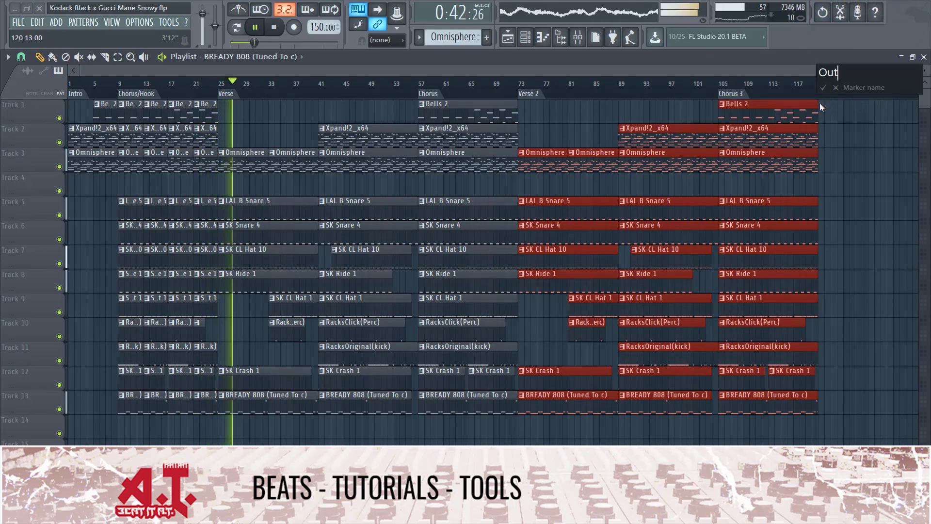
key("Return")
key("space")
left_click(813, 84)
key("ctrl+d")
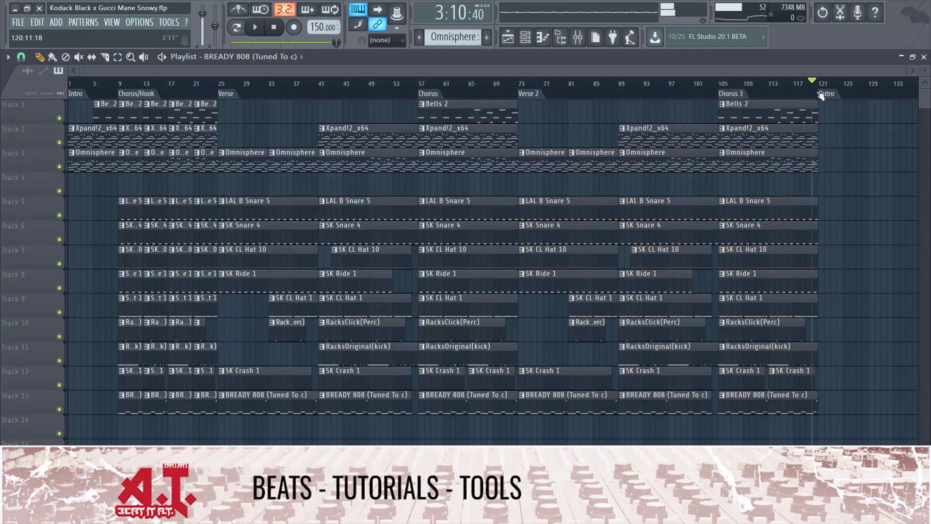
left_click_drag(819, 87, 817, 82)
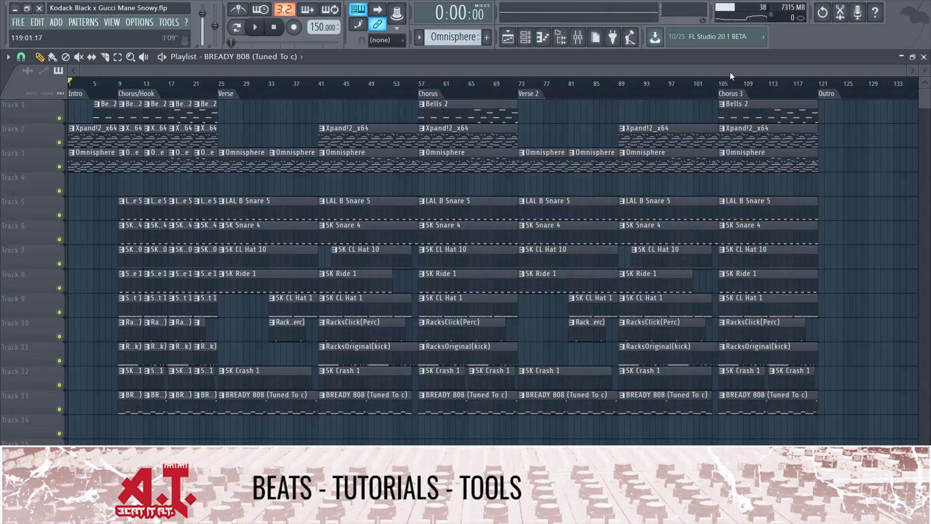
Slice the drum and 808 clips in Verse 2 at bar 97 and delete the part up to the Chorus 3 marker.
left_click(719, 82)
left_click(413, 81)
left_click_drag(414, 80, 307, 82)
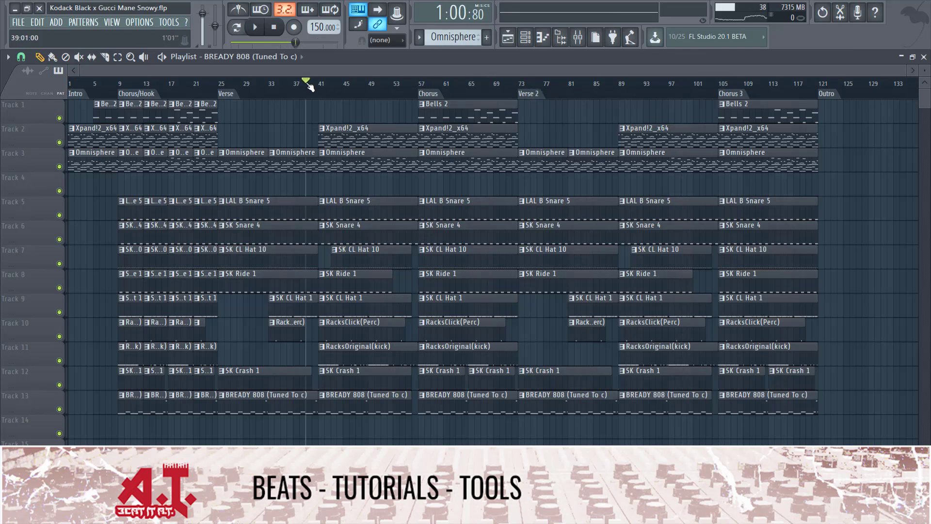
left_click(701, 88)
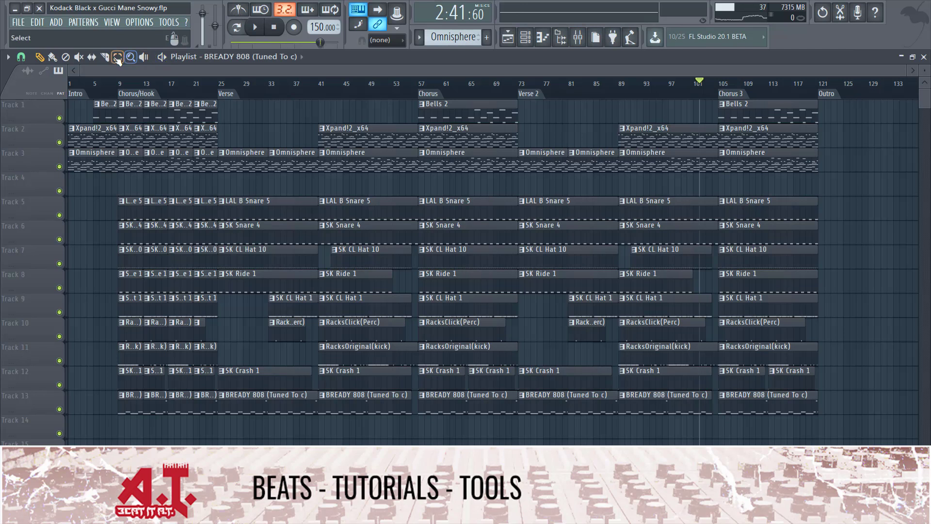
scroll(680, 428, "up", 3)
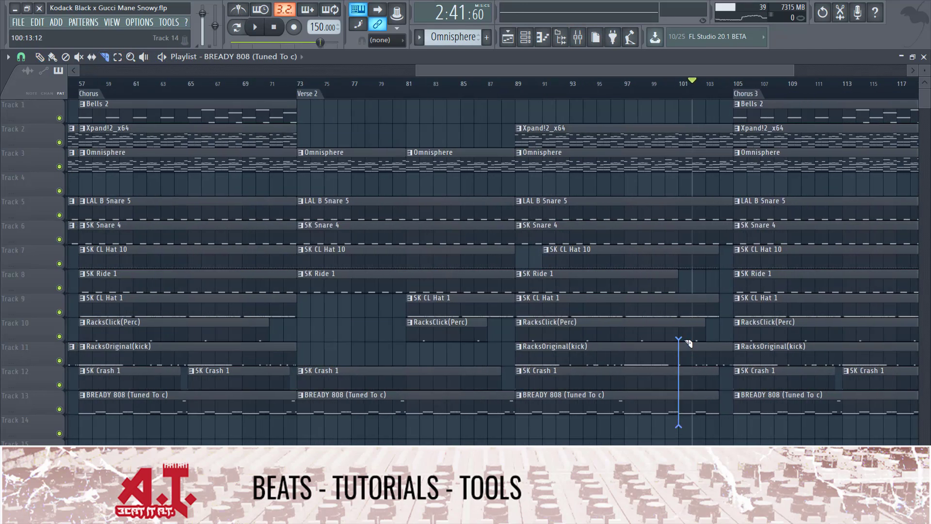
left_click_drag(631, 427, 722, 467)
key("Delete")
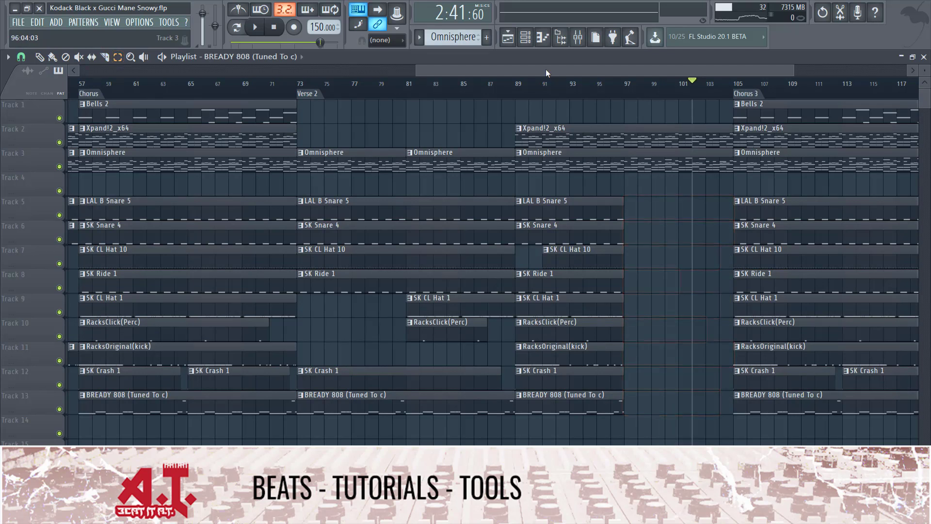
Play the arrangement from bar 97 to hear the section without drums.
left_click(539, 40)
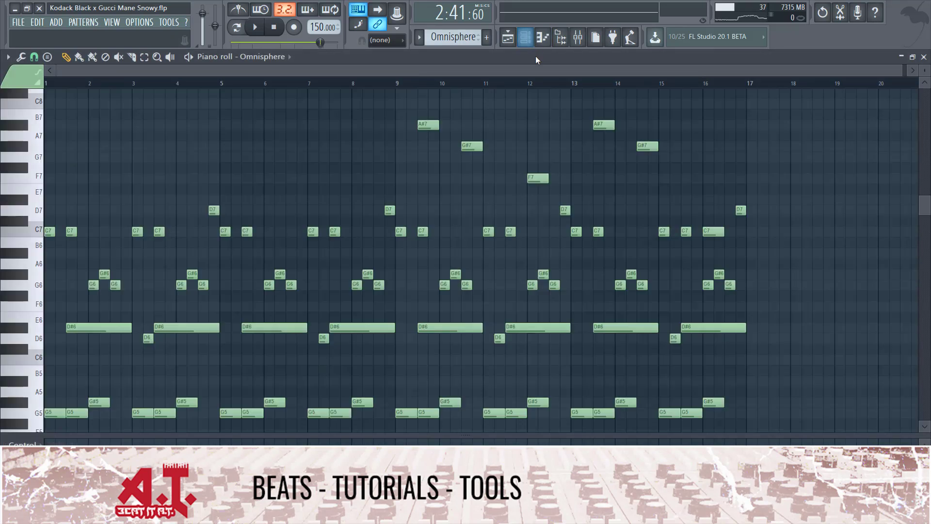
key("F5")
left_click(624, 83)
key("space")
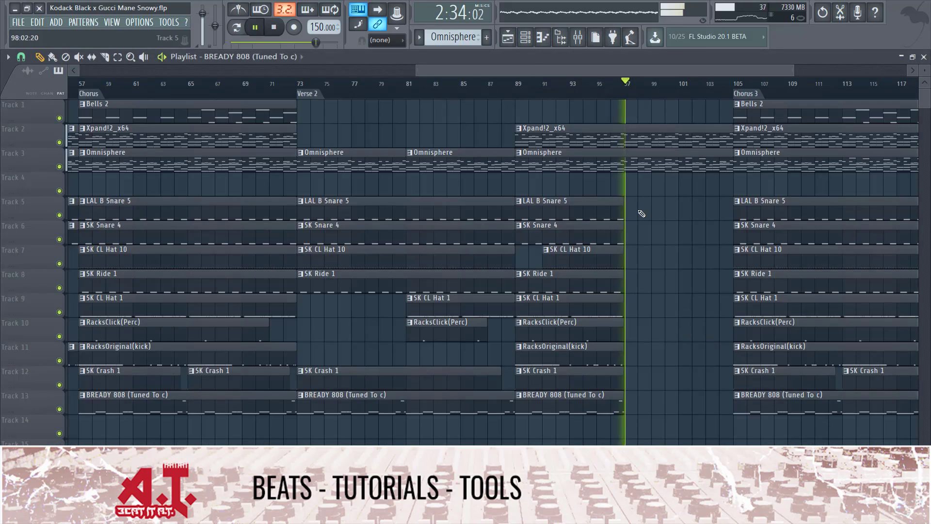
Place four-bar Bells 2 clips on Track 1 at bars 97 and 101, leading into Chorus 3.
scroll(642, 214, "down", 3)
left_click_drag(102, 114, 628, 119)
scroll(693, 260, "up", 6)
right_click(765, 122)
left_click(723, 117)
scroll(655, 337, "down", 3)
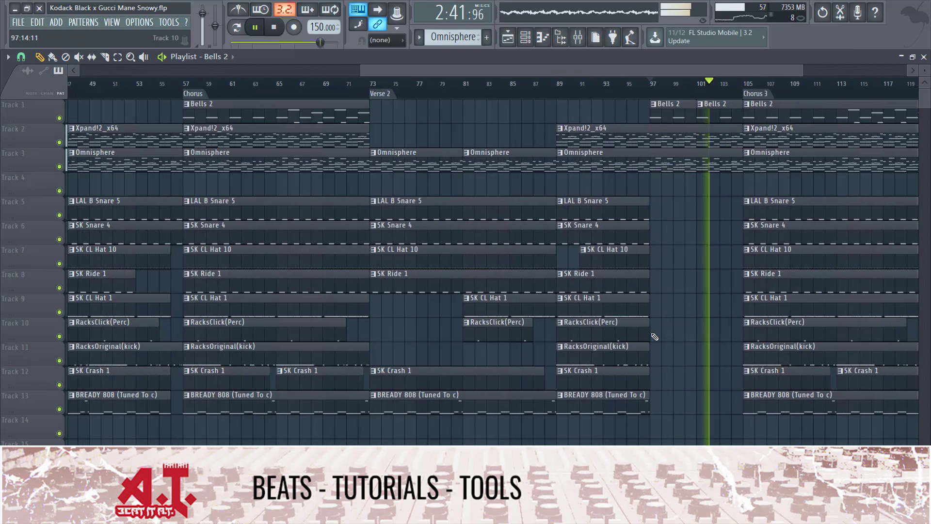
Slice the Xpand!2 and Omnisphere clips at bar 97, try the melodic section as the outro, and delete the trial copies.
scroll(654, 336, "down", 3)
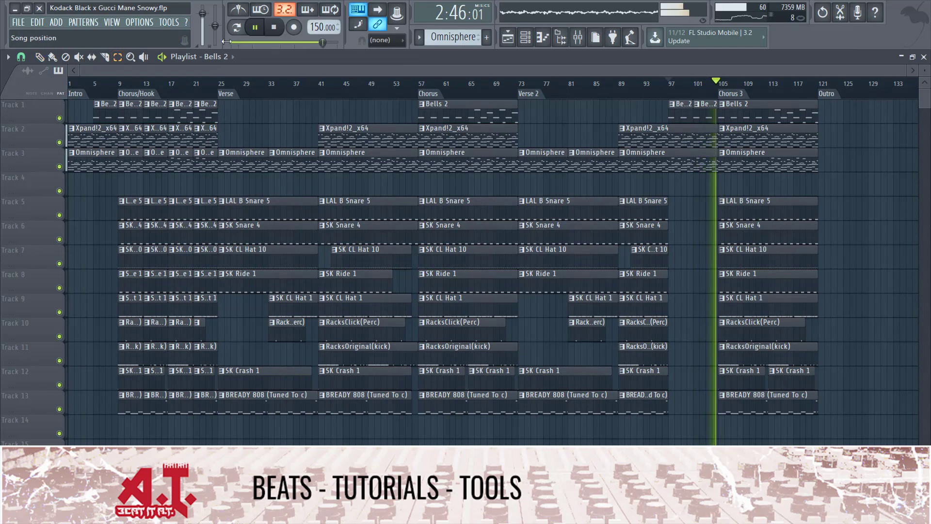
left_click(105, 57)
mouse_move(674, 155)
left_mouse_down()
mouse_move(671, 129)
mouse_move(689, 198)
mouse_move(845, 176)
mouse_move(833, 175)
left_mouse_up()
key("e")
key("p")
left_click(104, 57)
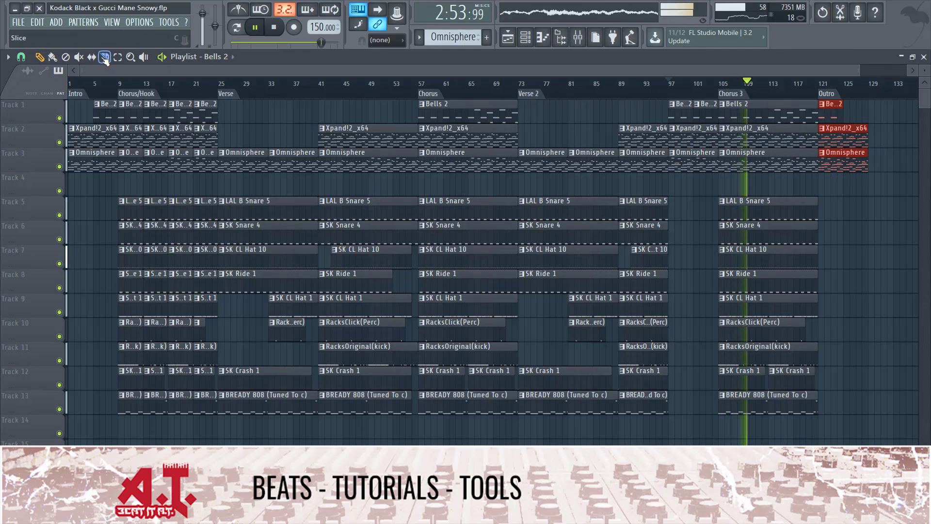
key("Delete")
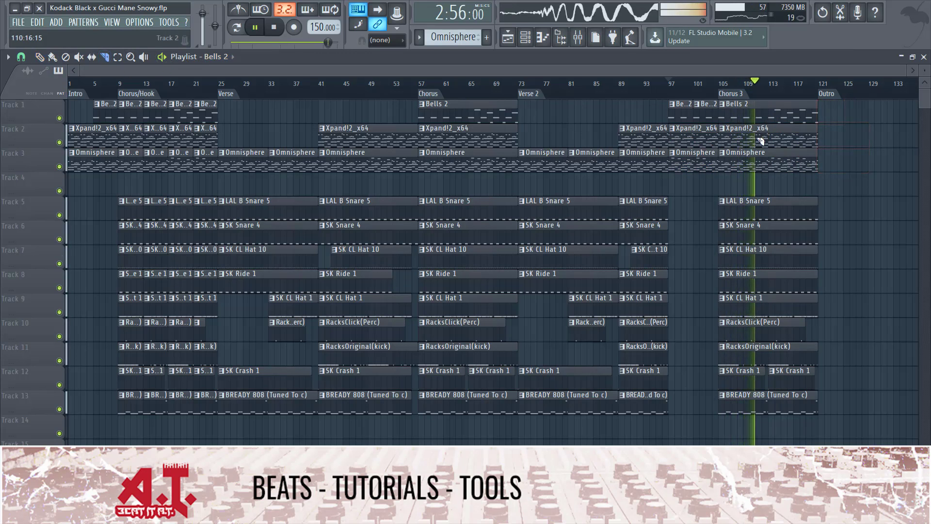
Slice all Chorus 3 clips at bar 113 and stop playback.
mouse_move(774, 106)
left_mouse_down()
mouse_move(783, 414)
mouse_move(771, 430)
mouse_move(897, 146)
mouse_move(707, 83)
mouse_move(681, 436)
left_mouse_up()
scroll(716, 141, "up", 3)
key("space")
left_click(277, 27)
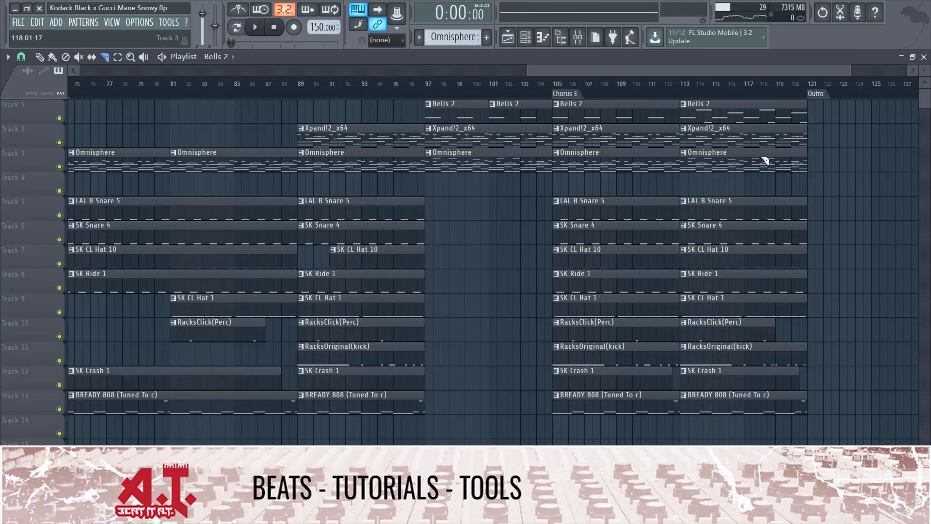
Duplicate all clips from bar 113 to 121 to start at the Outro marker.
left_click_drag(723, 105, 809, 427)
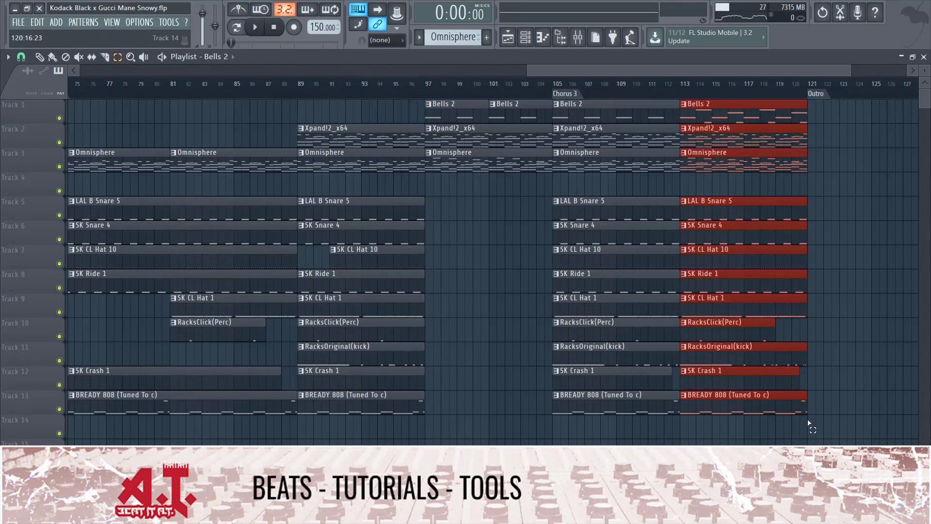
mouse_move(736, 396)
left_mouse_down()
mouse_move(895, 394)
mouse_move(856, 426)
mouse_move(864, 427)
left_mouse_up()
key("ctrl+d")
key("e")
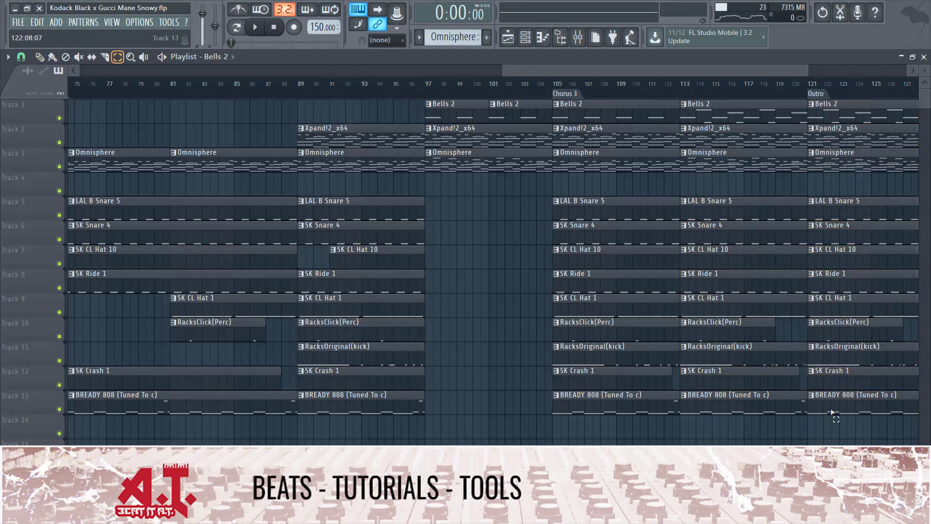
Trim the start of all Outro drum and 808 clips except SK Crash 1 to bar 122.
left_click(824, 393)
left_click(834, 354, "shift")
left_click(829, 329, "shift")
left_click(838, 291, "shift")
left_click(833, 259, "shift")
left_click(835, 236, "shift")
left_click(838, 212, "shift")
left_click(835, 306, "shift")
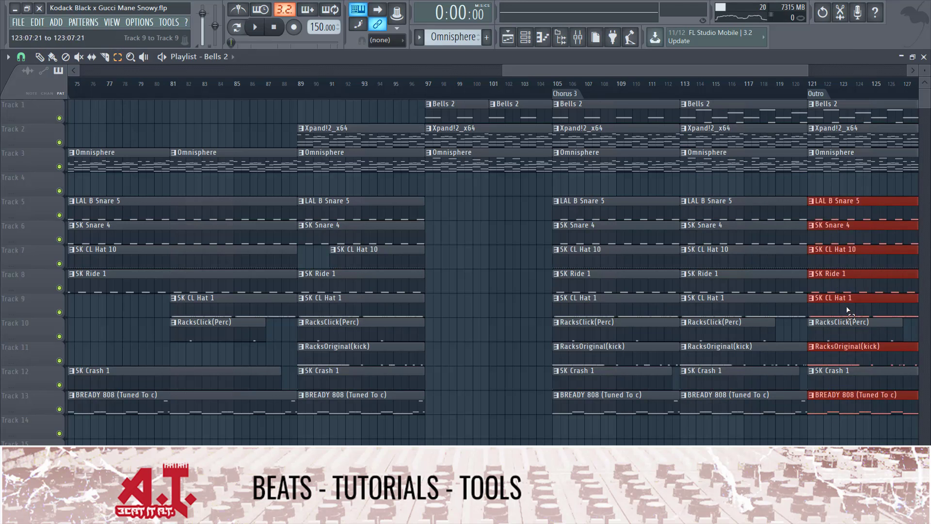
left_click_drag(811, 217, 826, 216)
left_click(821, 206)
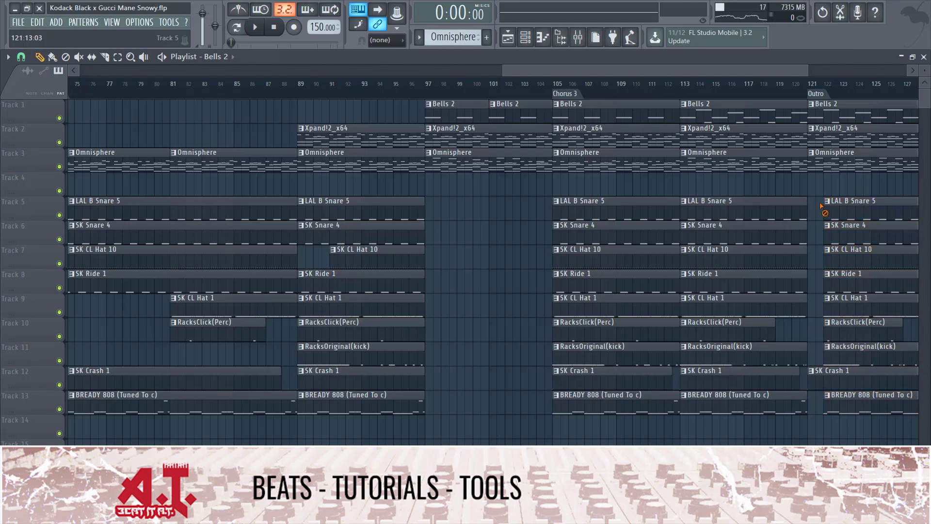
Play the arrangement from the Outro marker to check the delayed drum entry.
left_click(808, 79)
key("space")
scroll(821, 200, "down", 4, "ctrl")
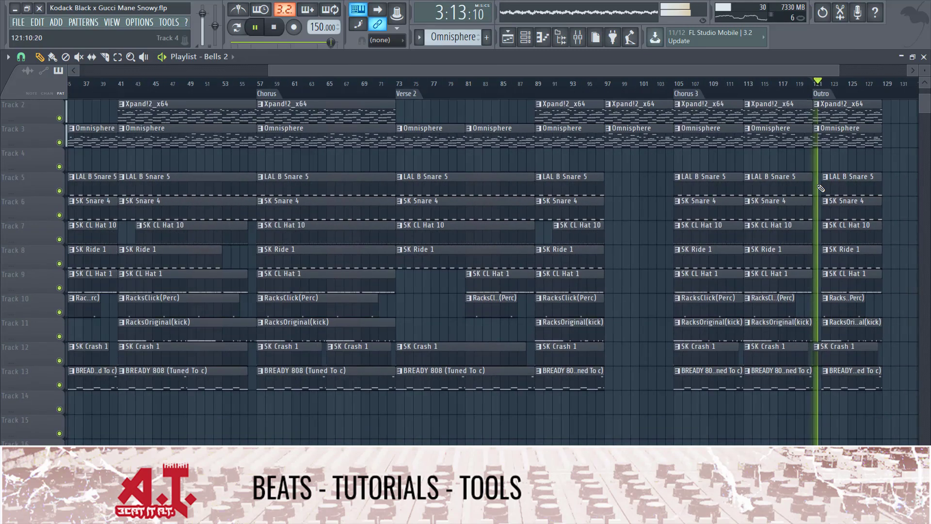
scroll(821, 178, "down", 1, "ctrl")
scroll(582, 437, "down", 1, "ctrl")
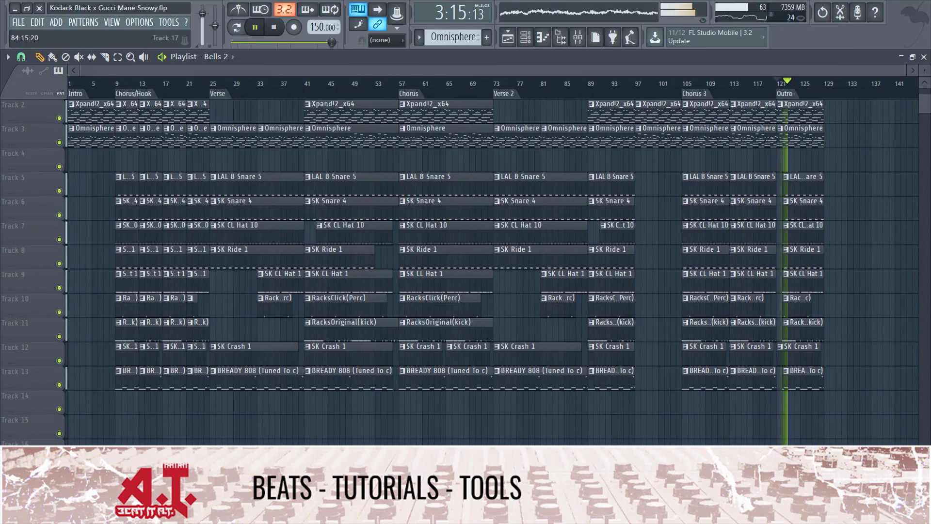
scroll(580, 441, "up", 1)
Create an automation clip for the master track's volume and move it to Track 14 in the playlist.
left_click(578, 36)
key("space")
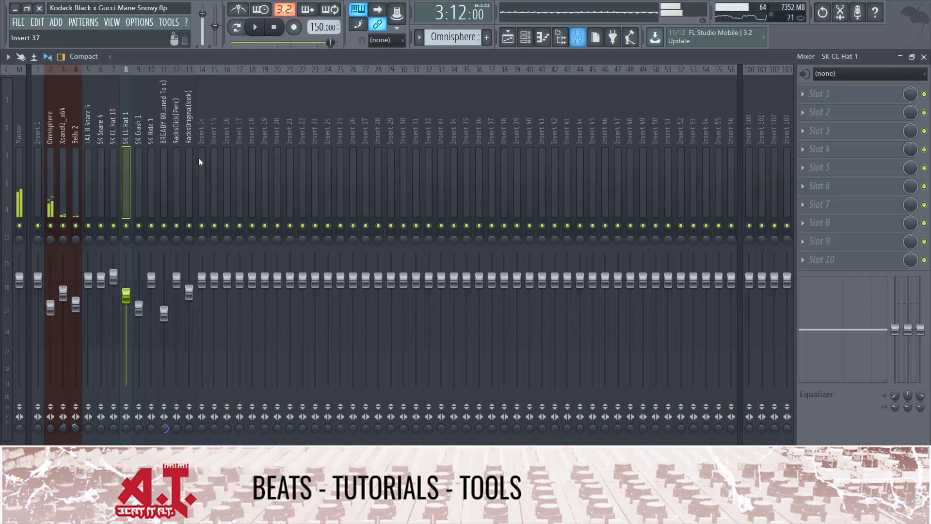
right_click(19, 281)
left_click(68, 354)
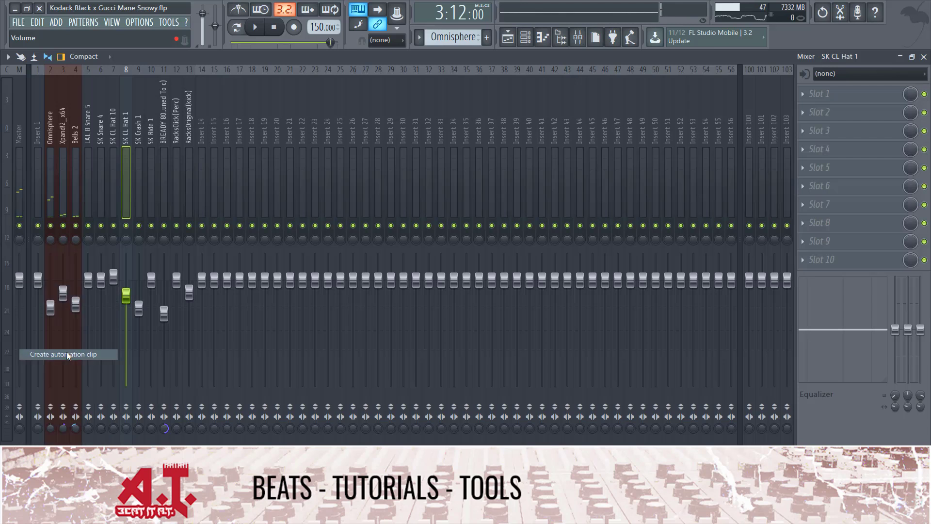
left_click(923, 58)
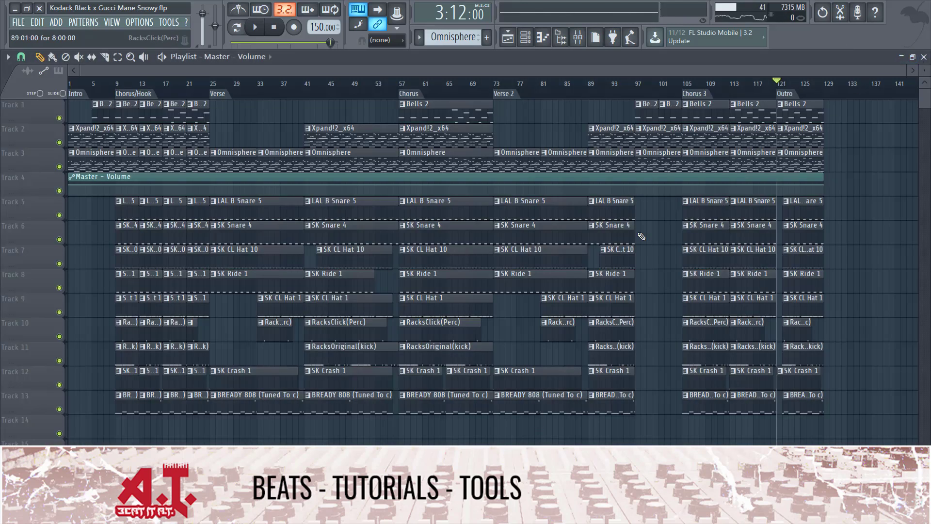
left_click_drag(563, 176, 563, 419)
Add a point at bar 122 in the Master - Volume automation, lower the end point and curve the slope into a fade-out.
scroll(563, 419, "up", 5)
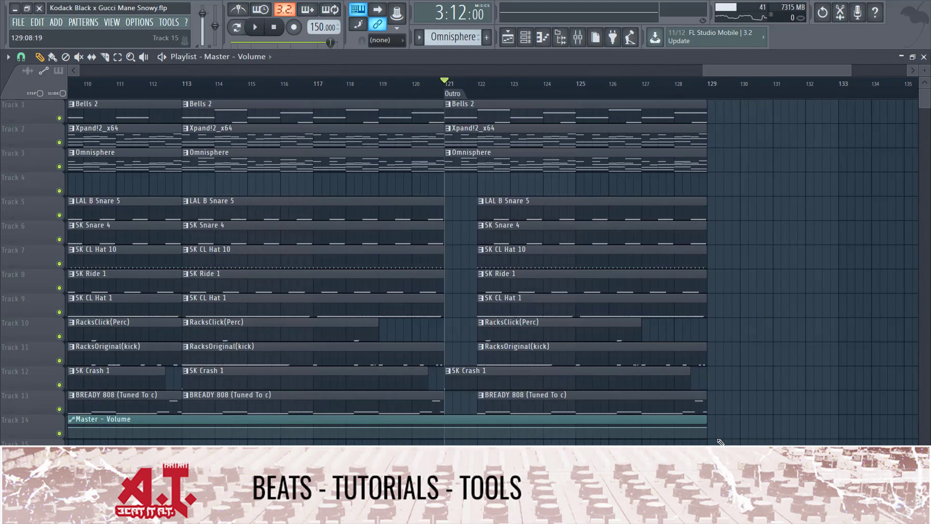
right_click(706, 427)
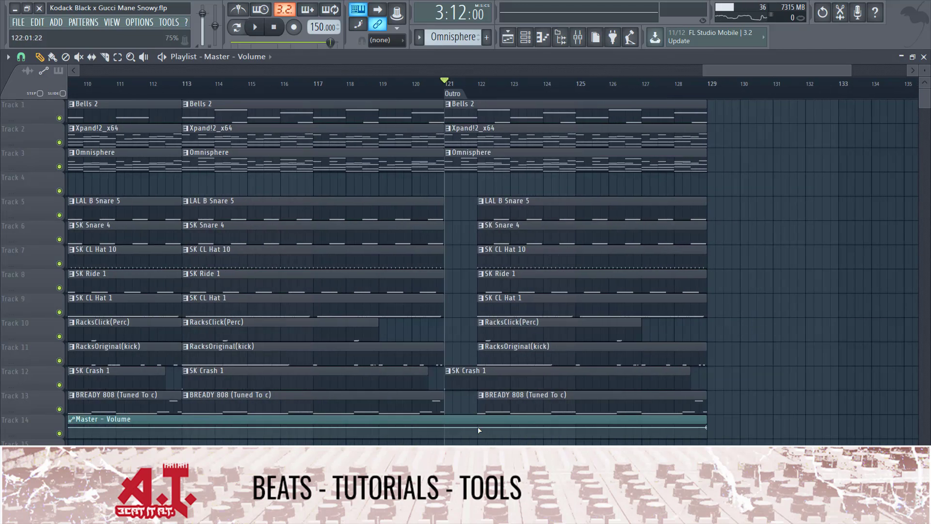
right_click(479, 427)
left_click(720, 441)
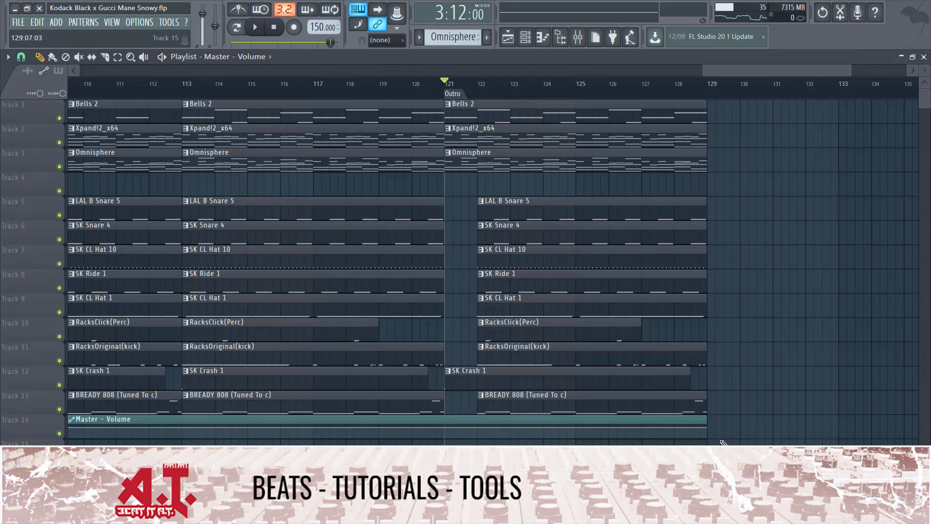
left_click_drag(706, 427, 706, 437)
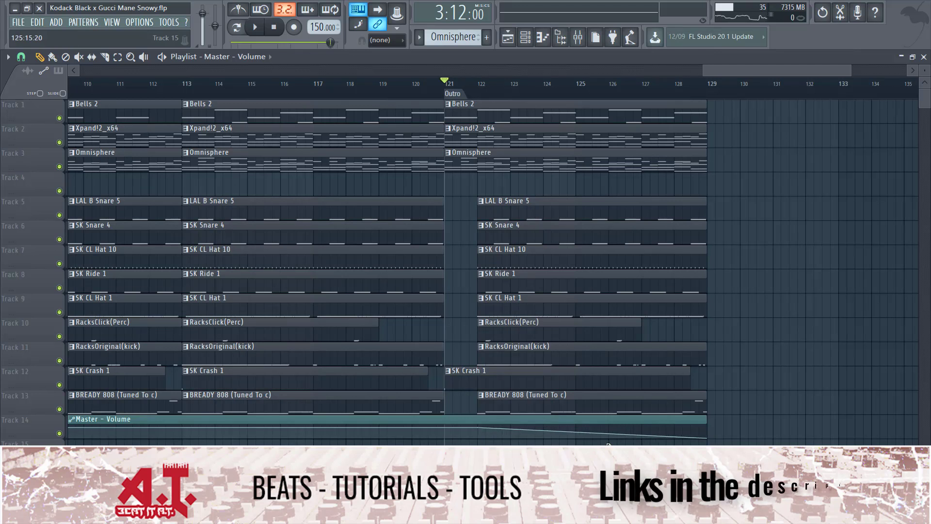
left_click_drag(592, 432, 592, 438)
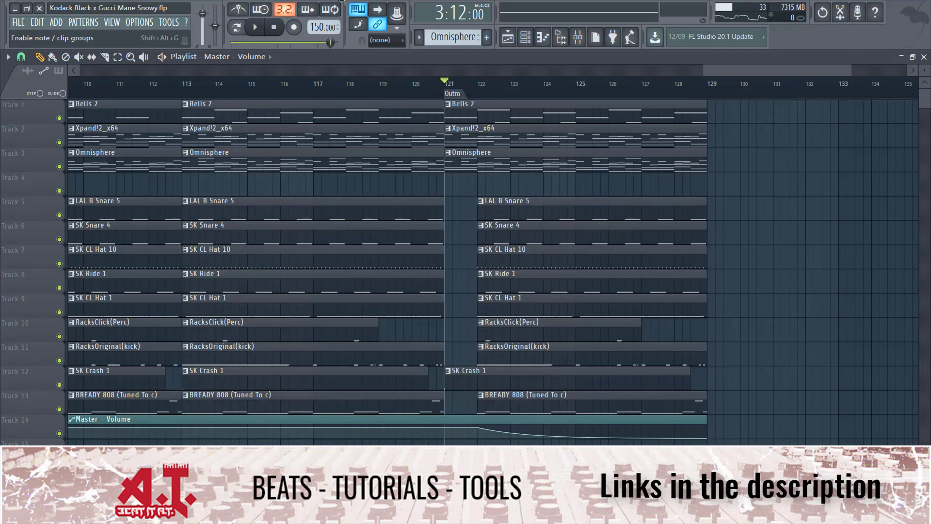
Select every clip in the arrangement, from the Intro to the end of the Outro.
scroll(654, 500, "down", 3, "ctrl")
key("ctrl+a")
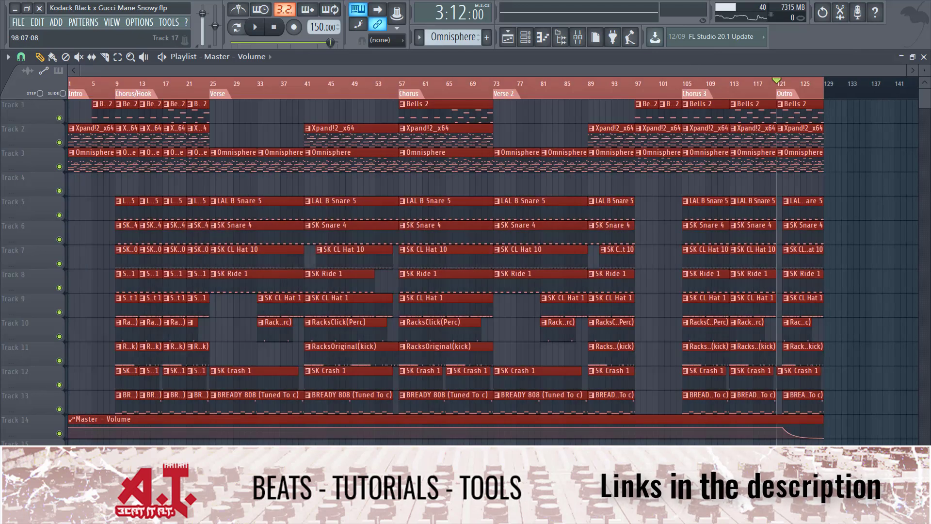